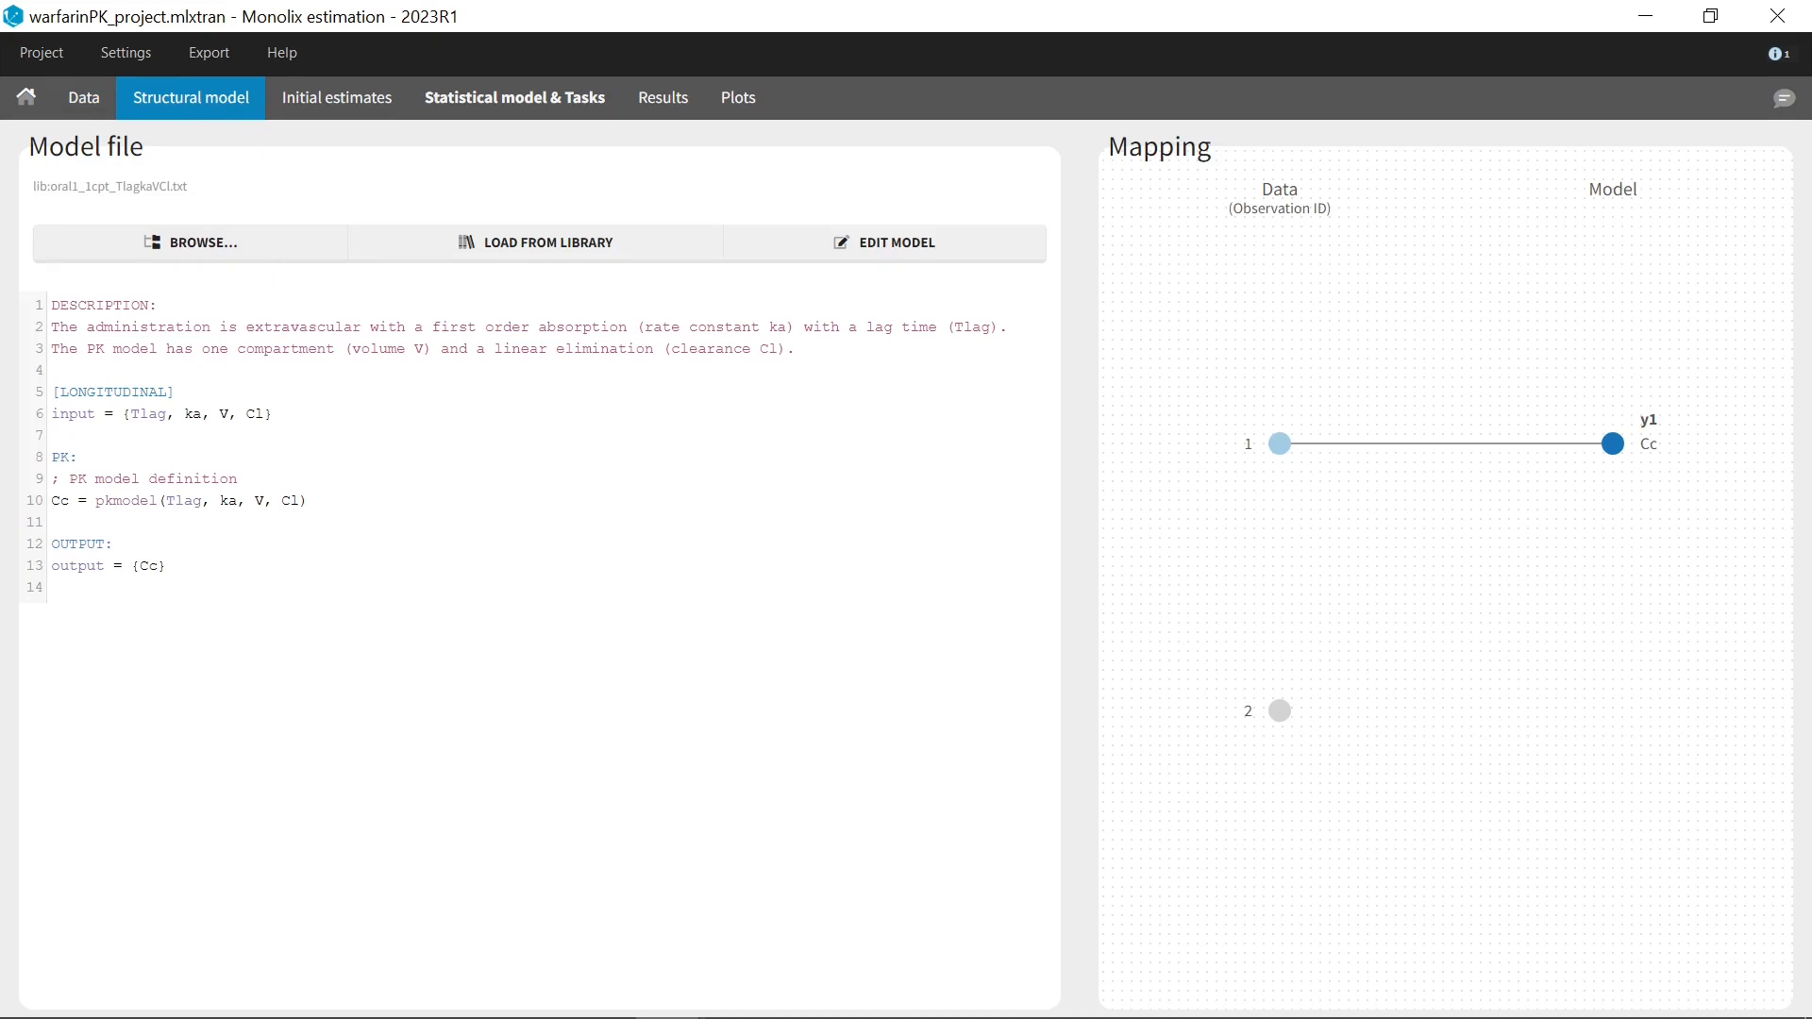
- Open estimatedIndividualParameters.txt in Excel from the IndividualParameters subfolder of the warfarinPK_project results folder
{"action": "left_click", "coordinate": [660, 104]}
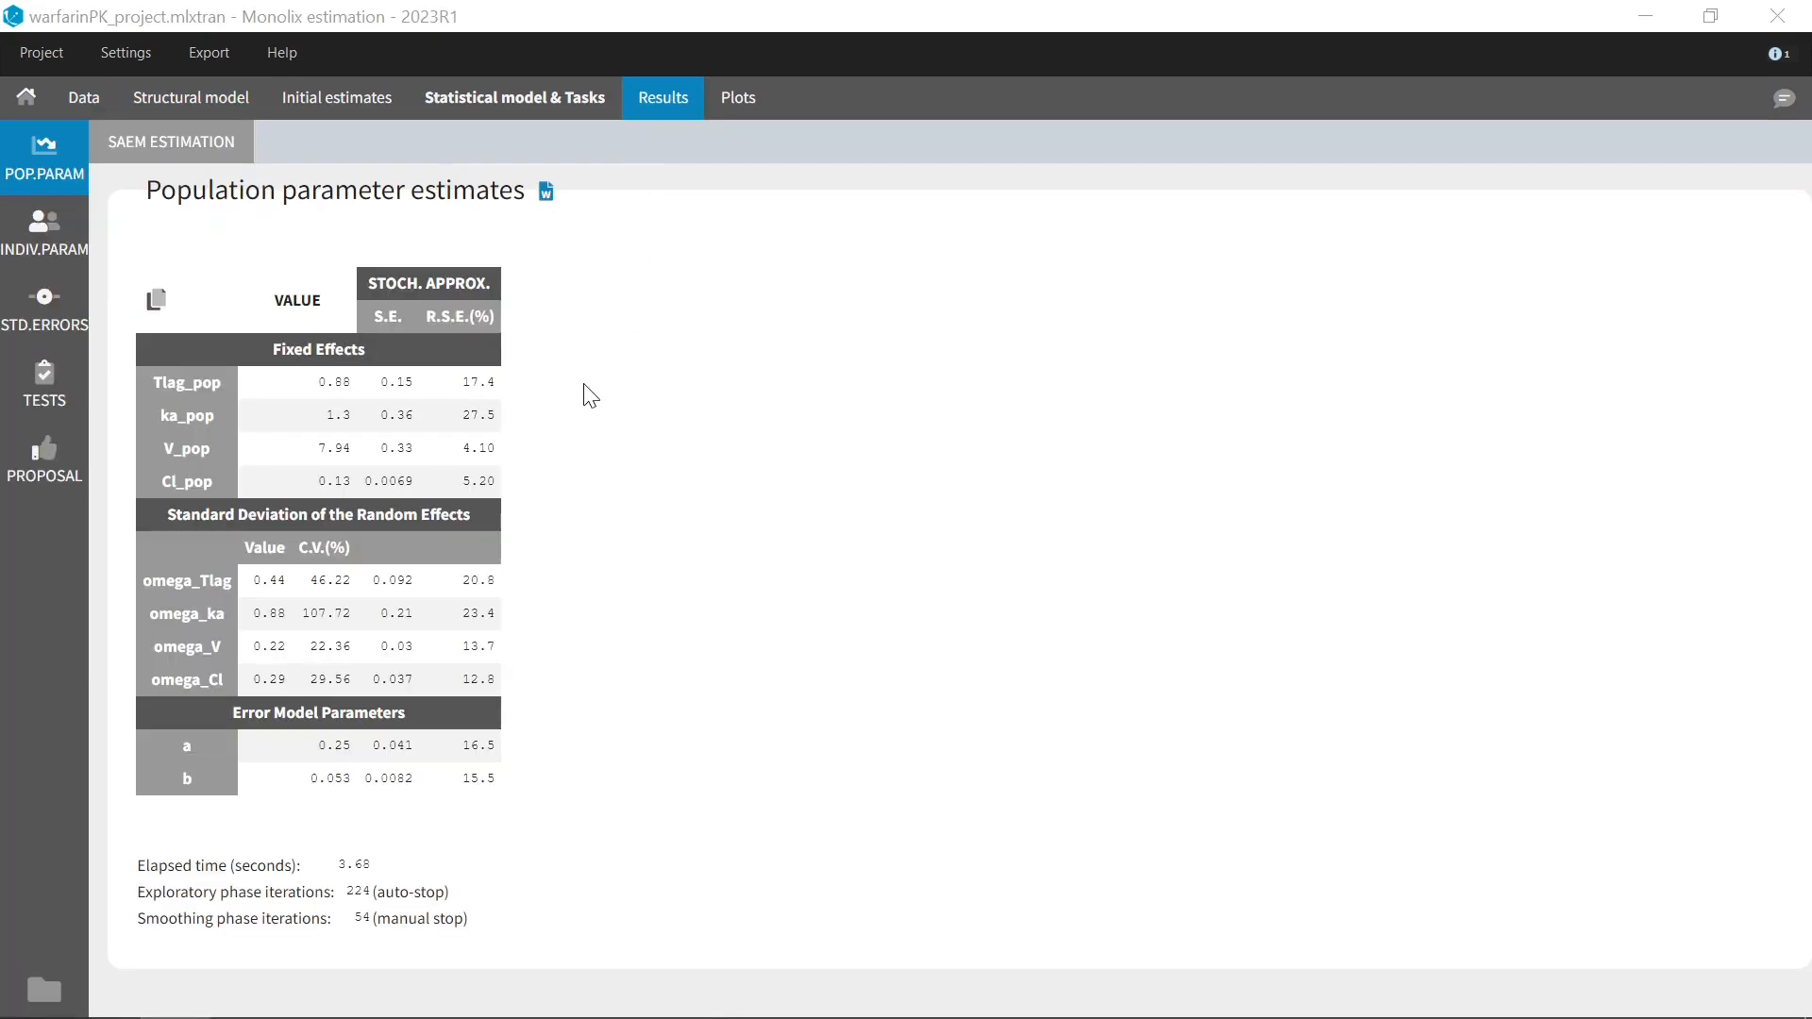
{"action": "left_click", "coordinate": [49, 267]}
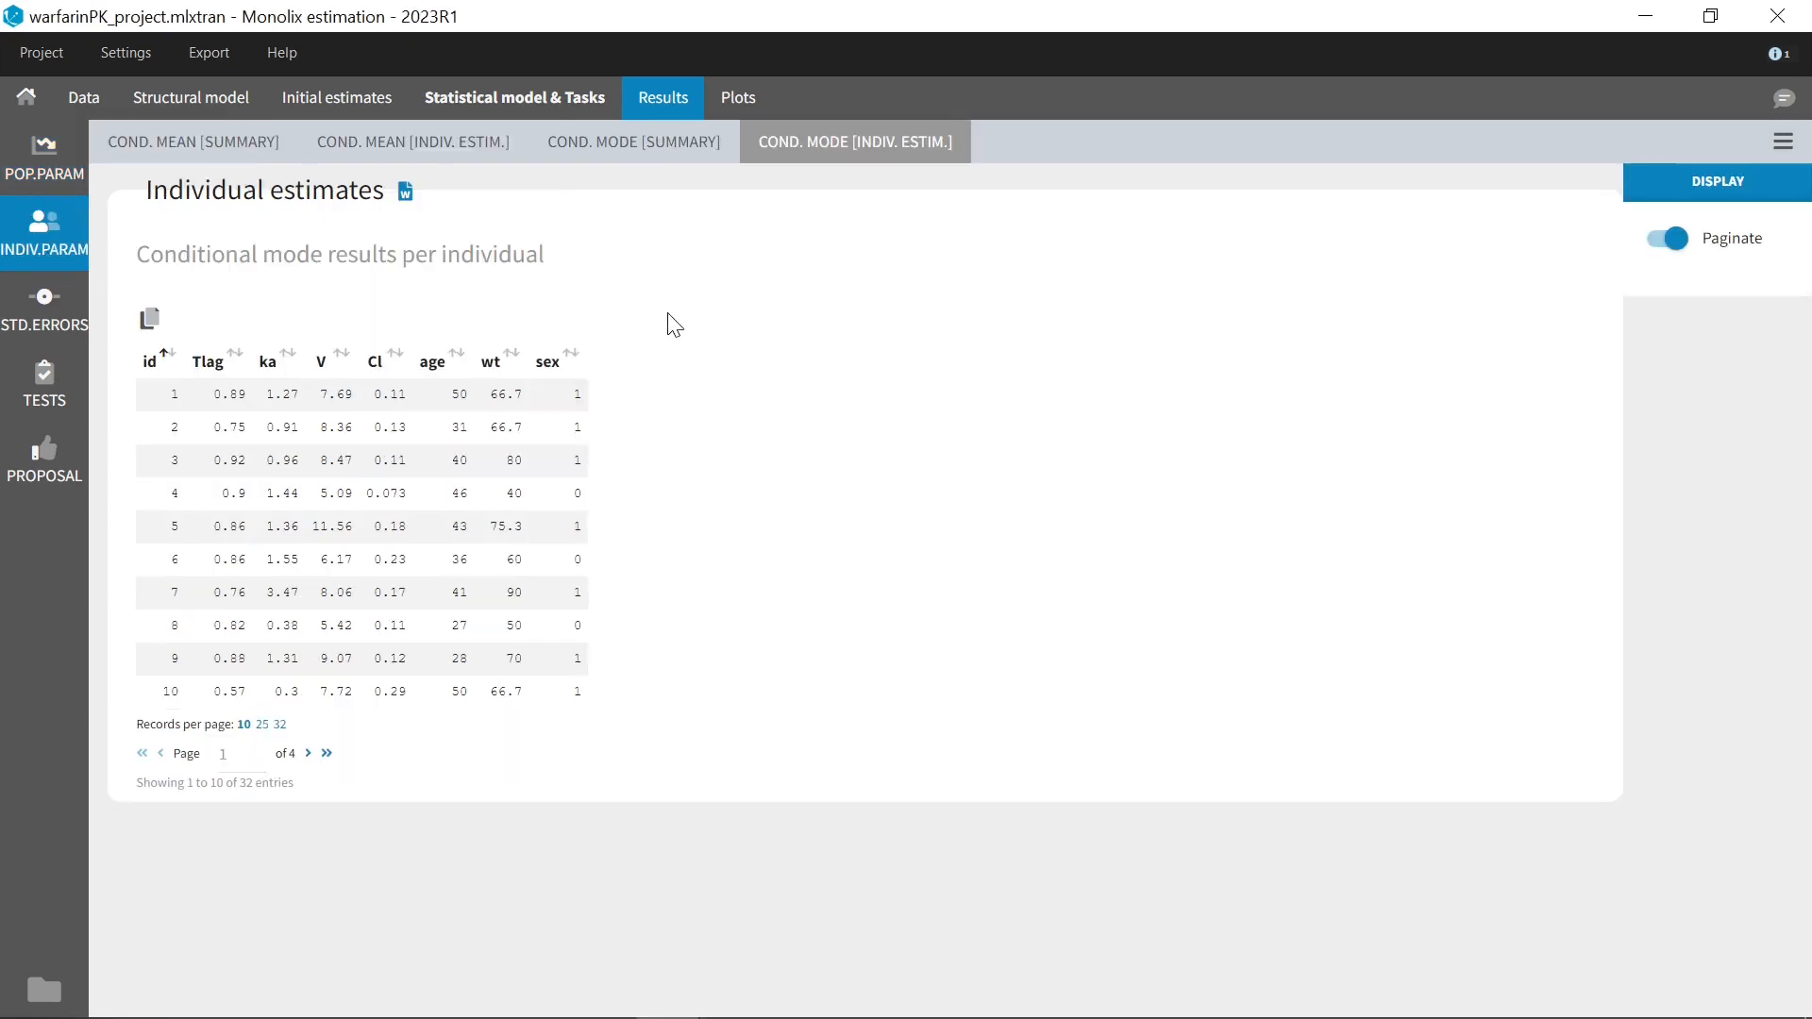
{"action": "left_click", "coordinate": [54, 993]}
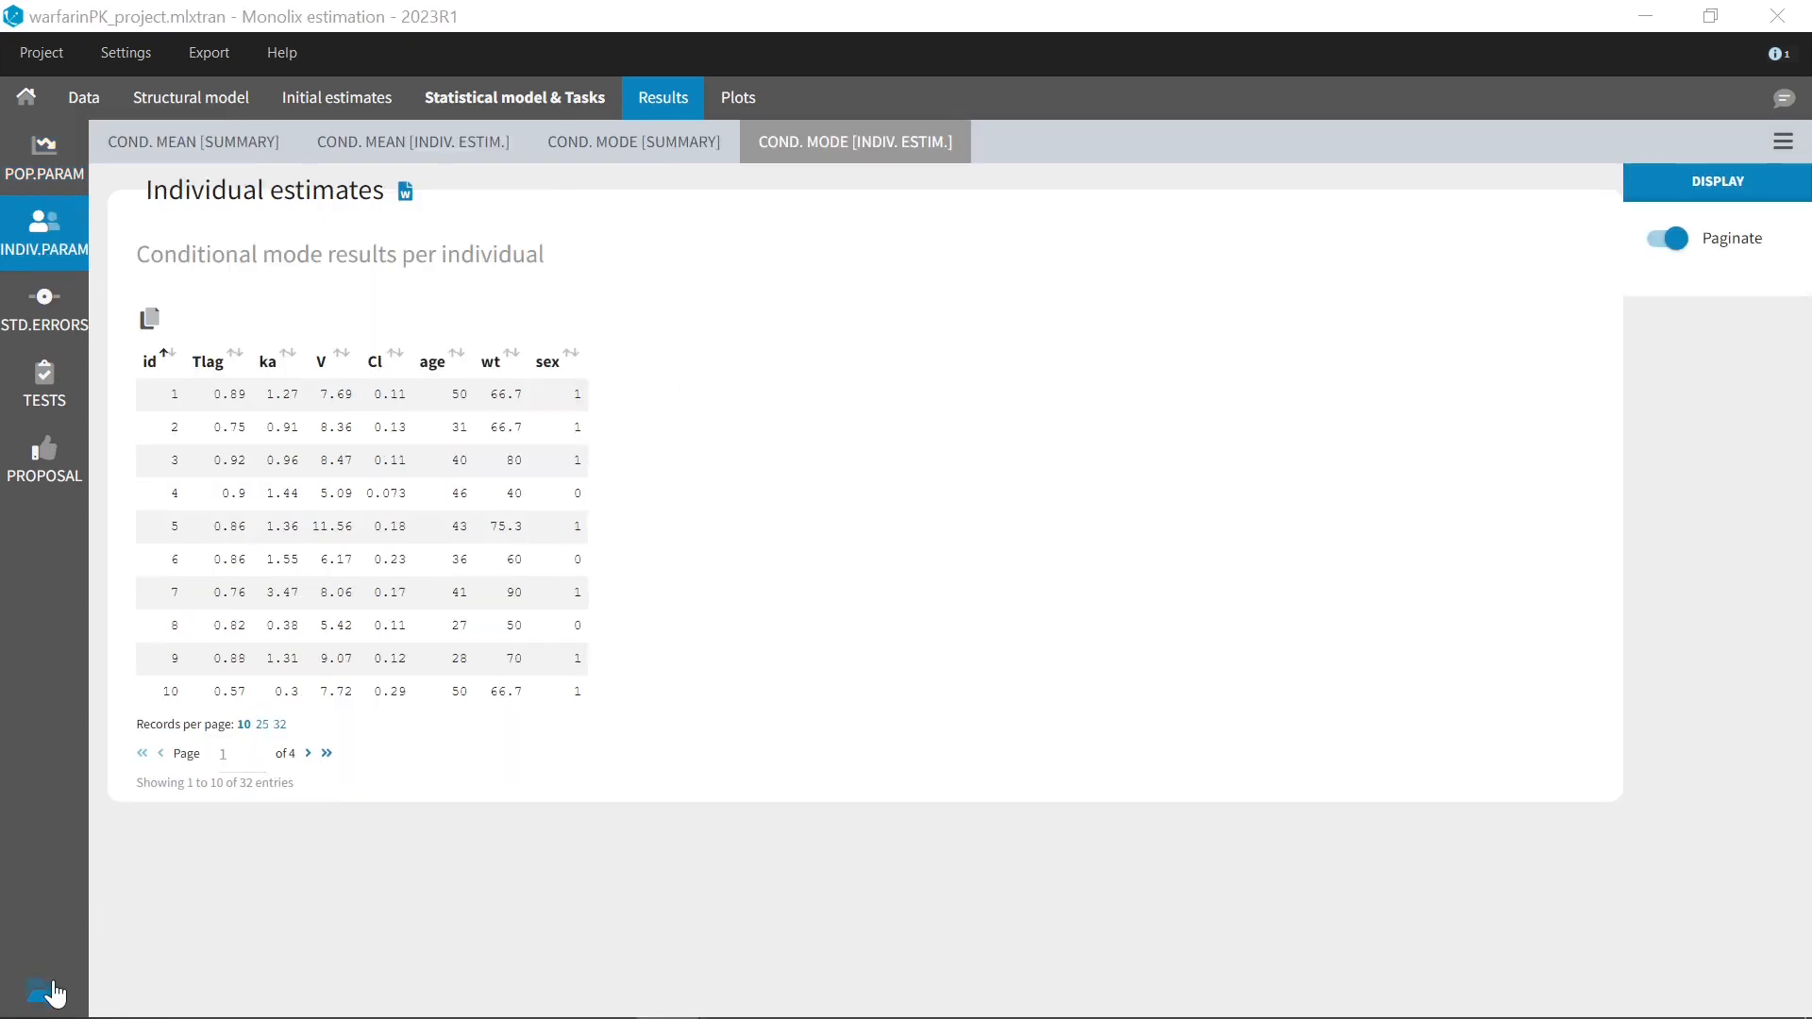
{"action": "left_click", "coordinate": [1161, 521]}
{"action": "double_click", "coordinate": [1163, 521]}
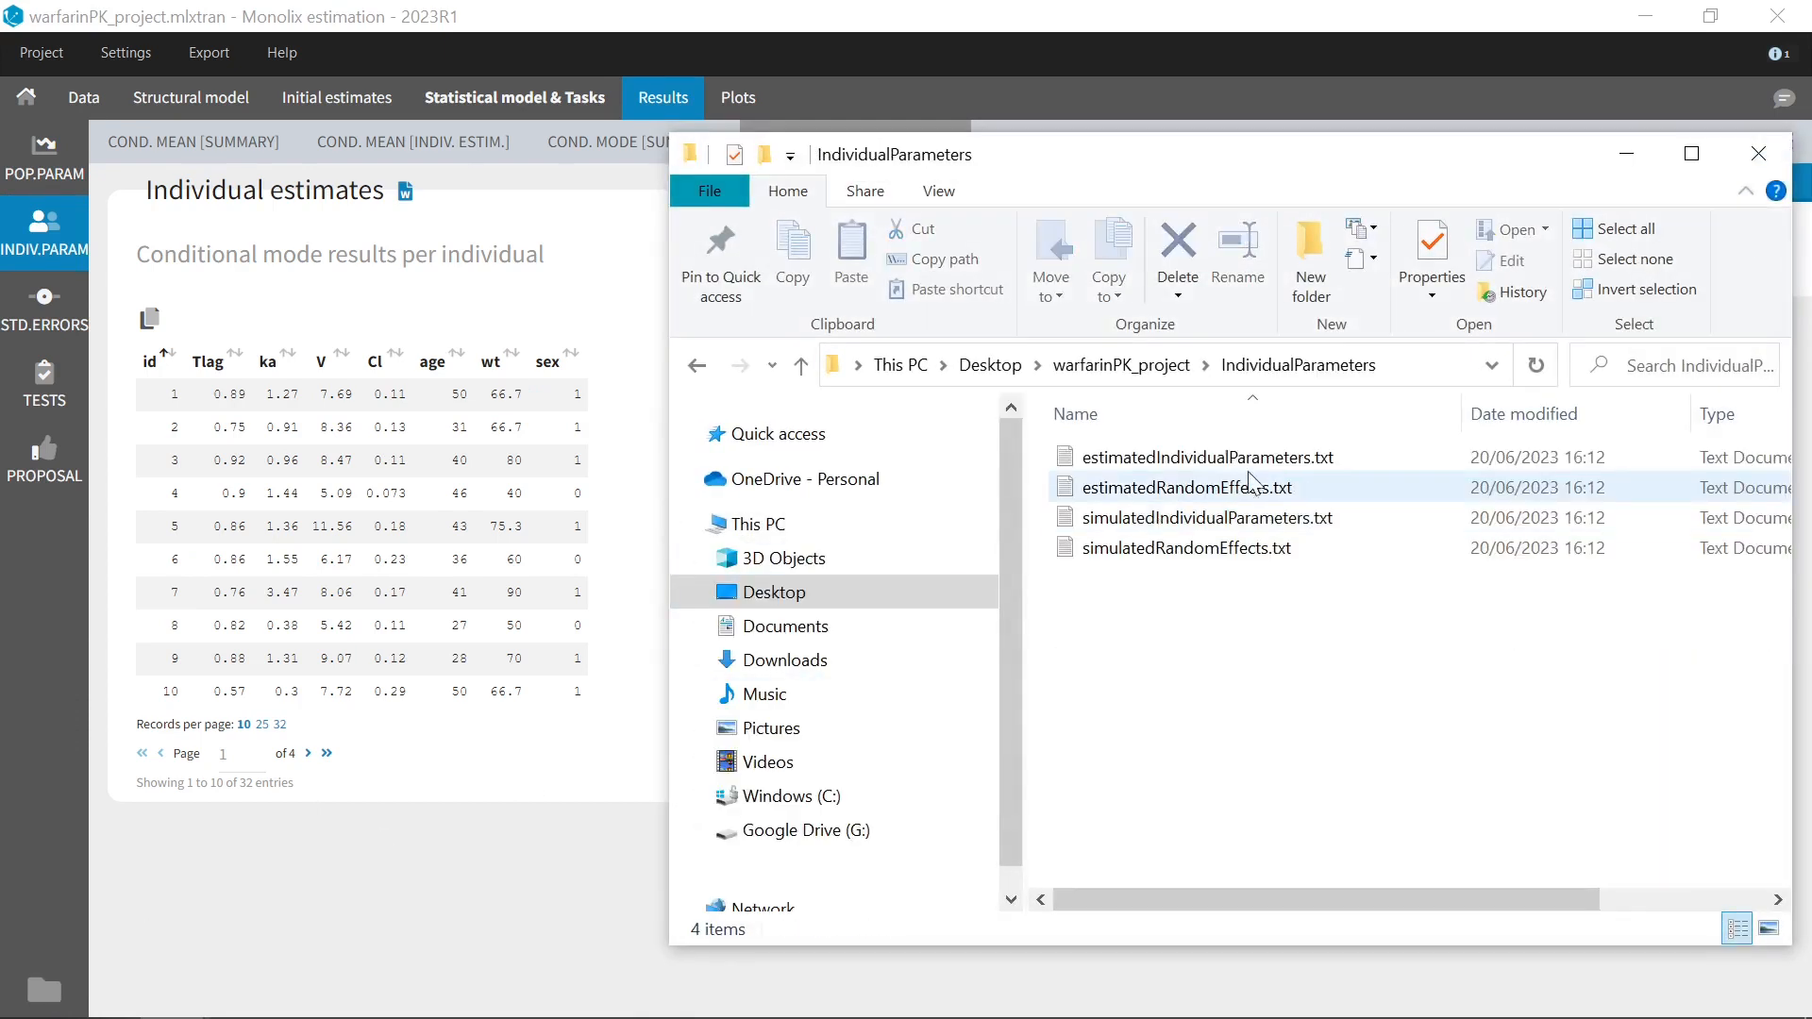
{"action": "double_click", "coordinate": [1375, 456]}
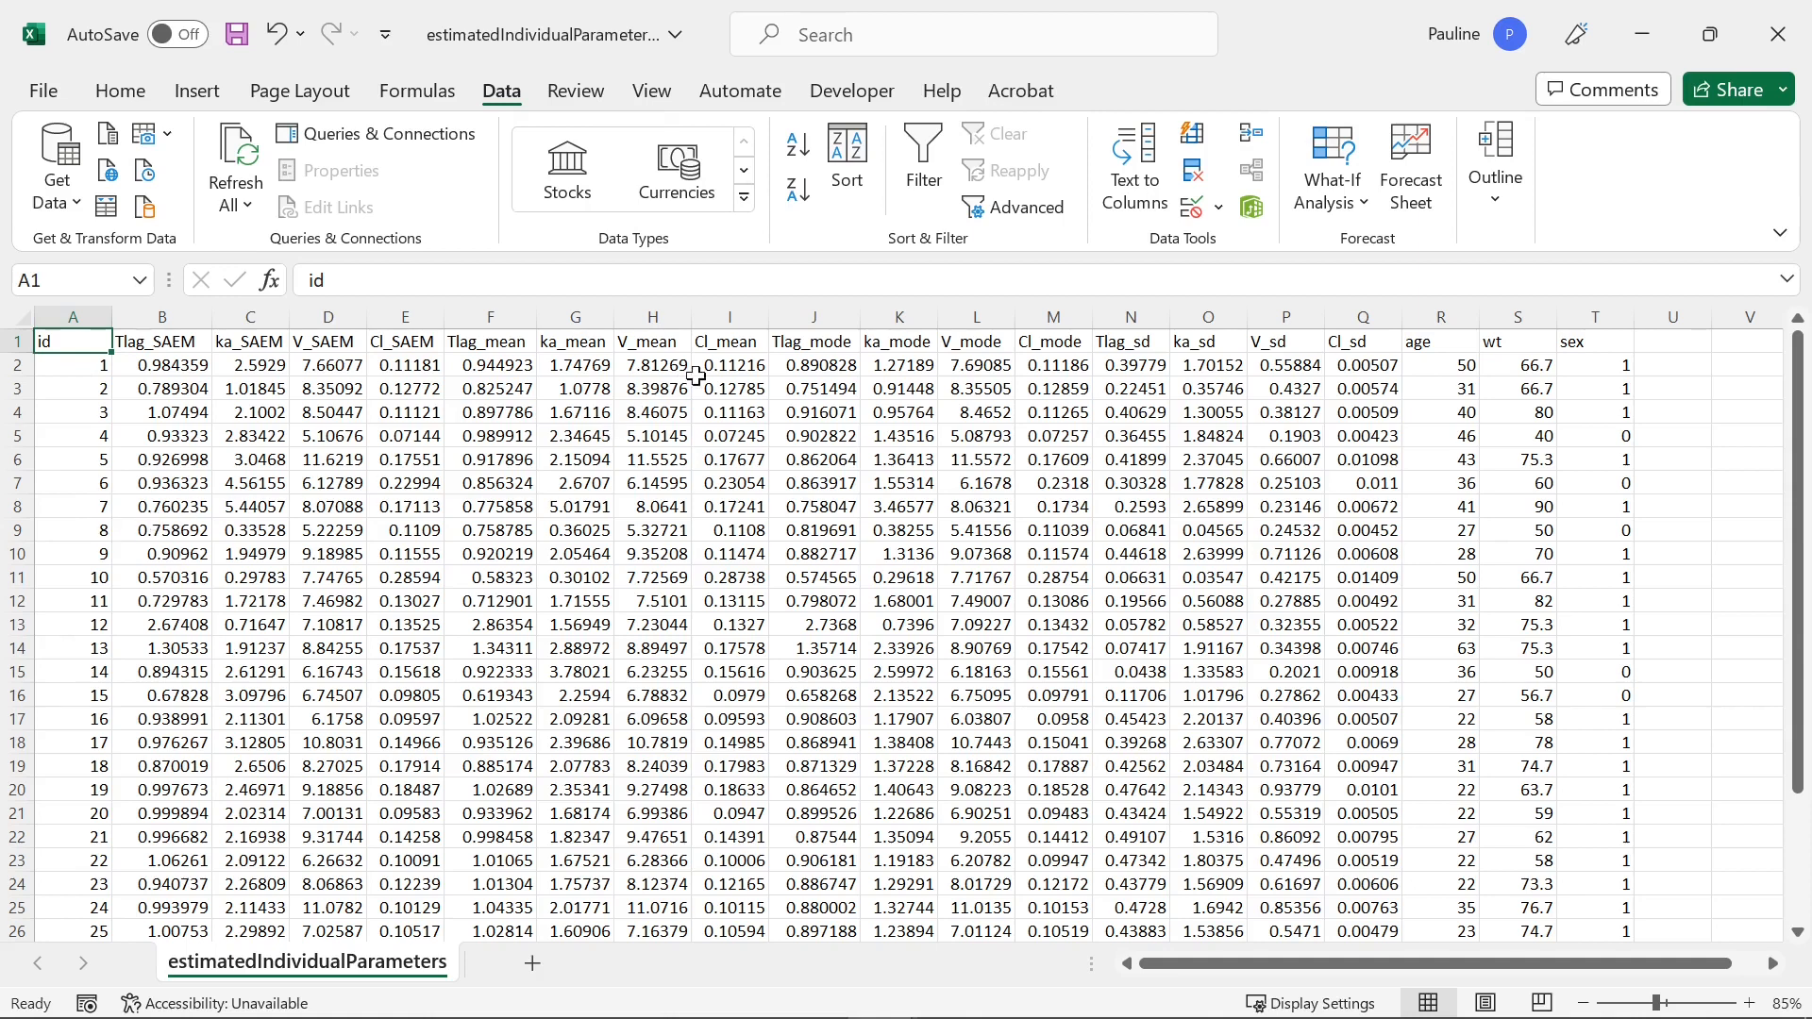
- Copy the id, Tlag_mode, ka_mode, V_mode and Cl_mode columns into a new workbook
{"action": "left_click_drag", "start_coordinate": [796, 316], "coordinate": [1076, 317]}
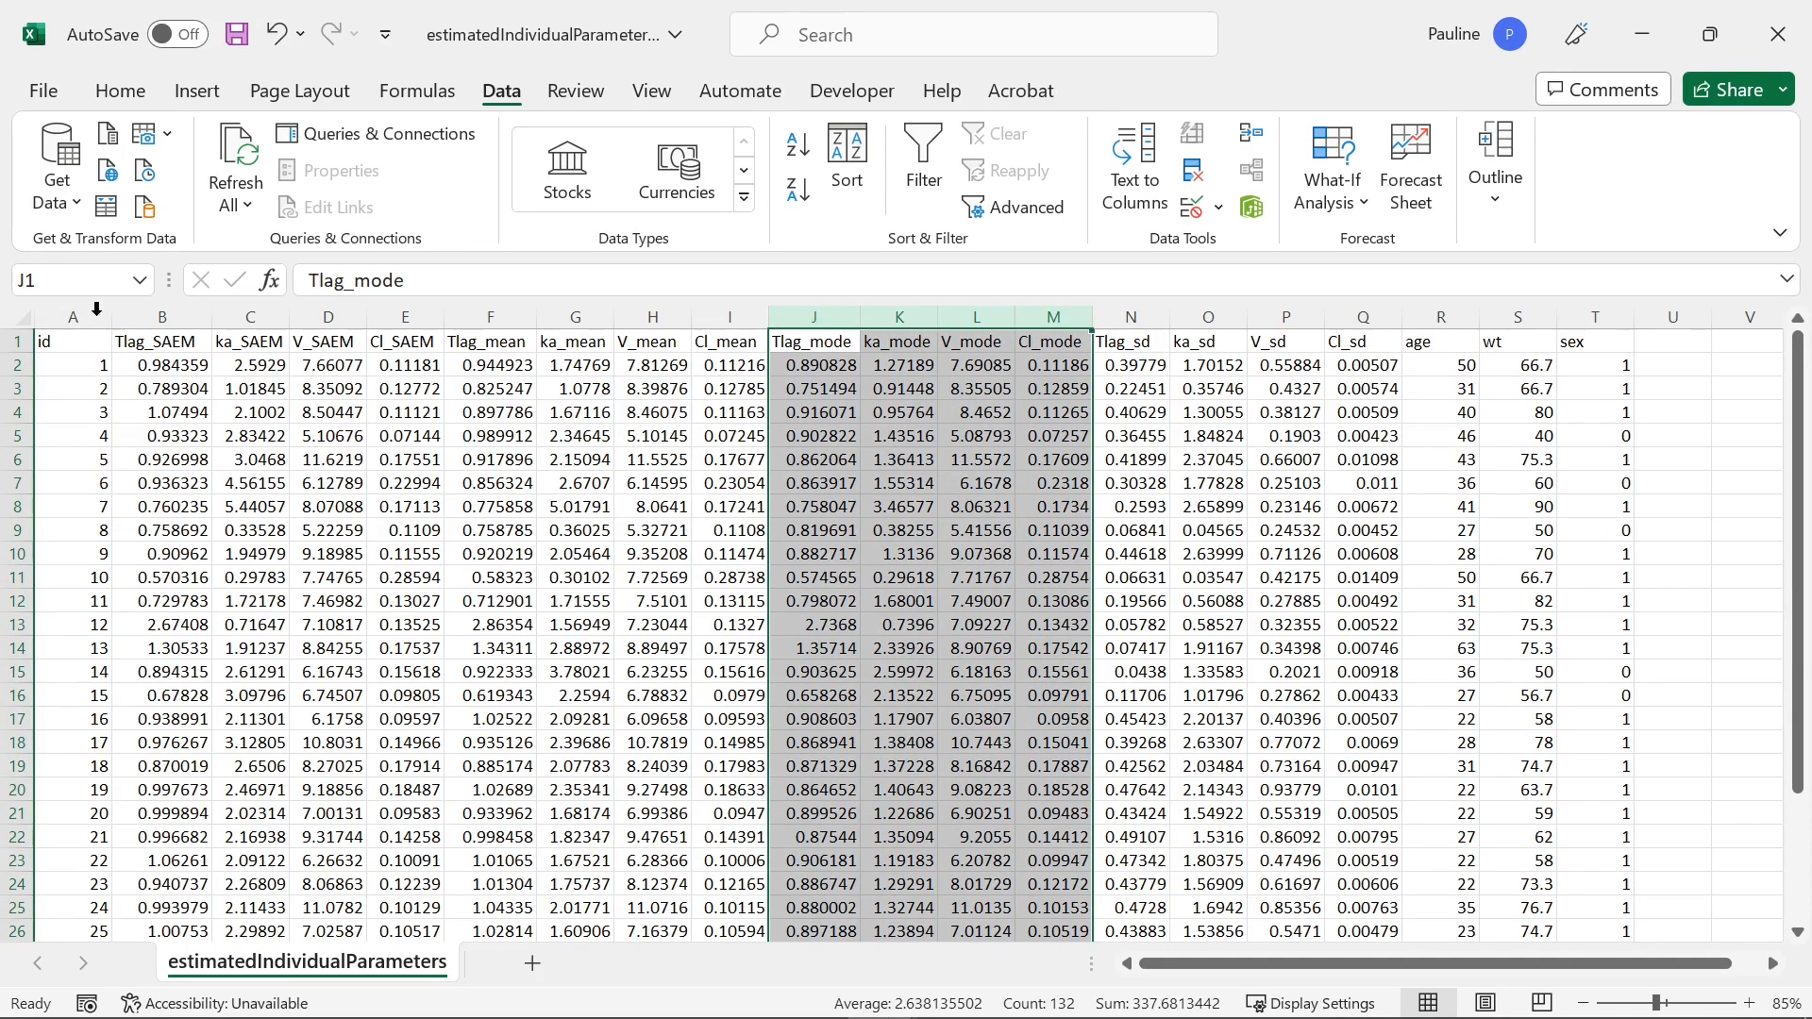
{"action": "left_click", "coordinate": [64, 317], "text": "ctrl"}
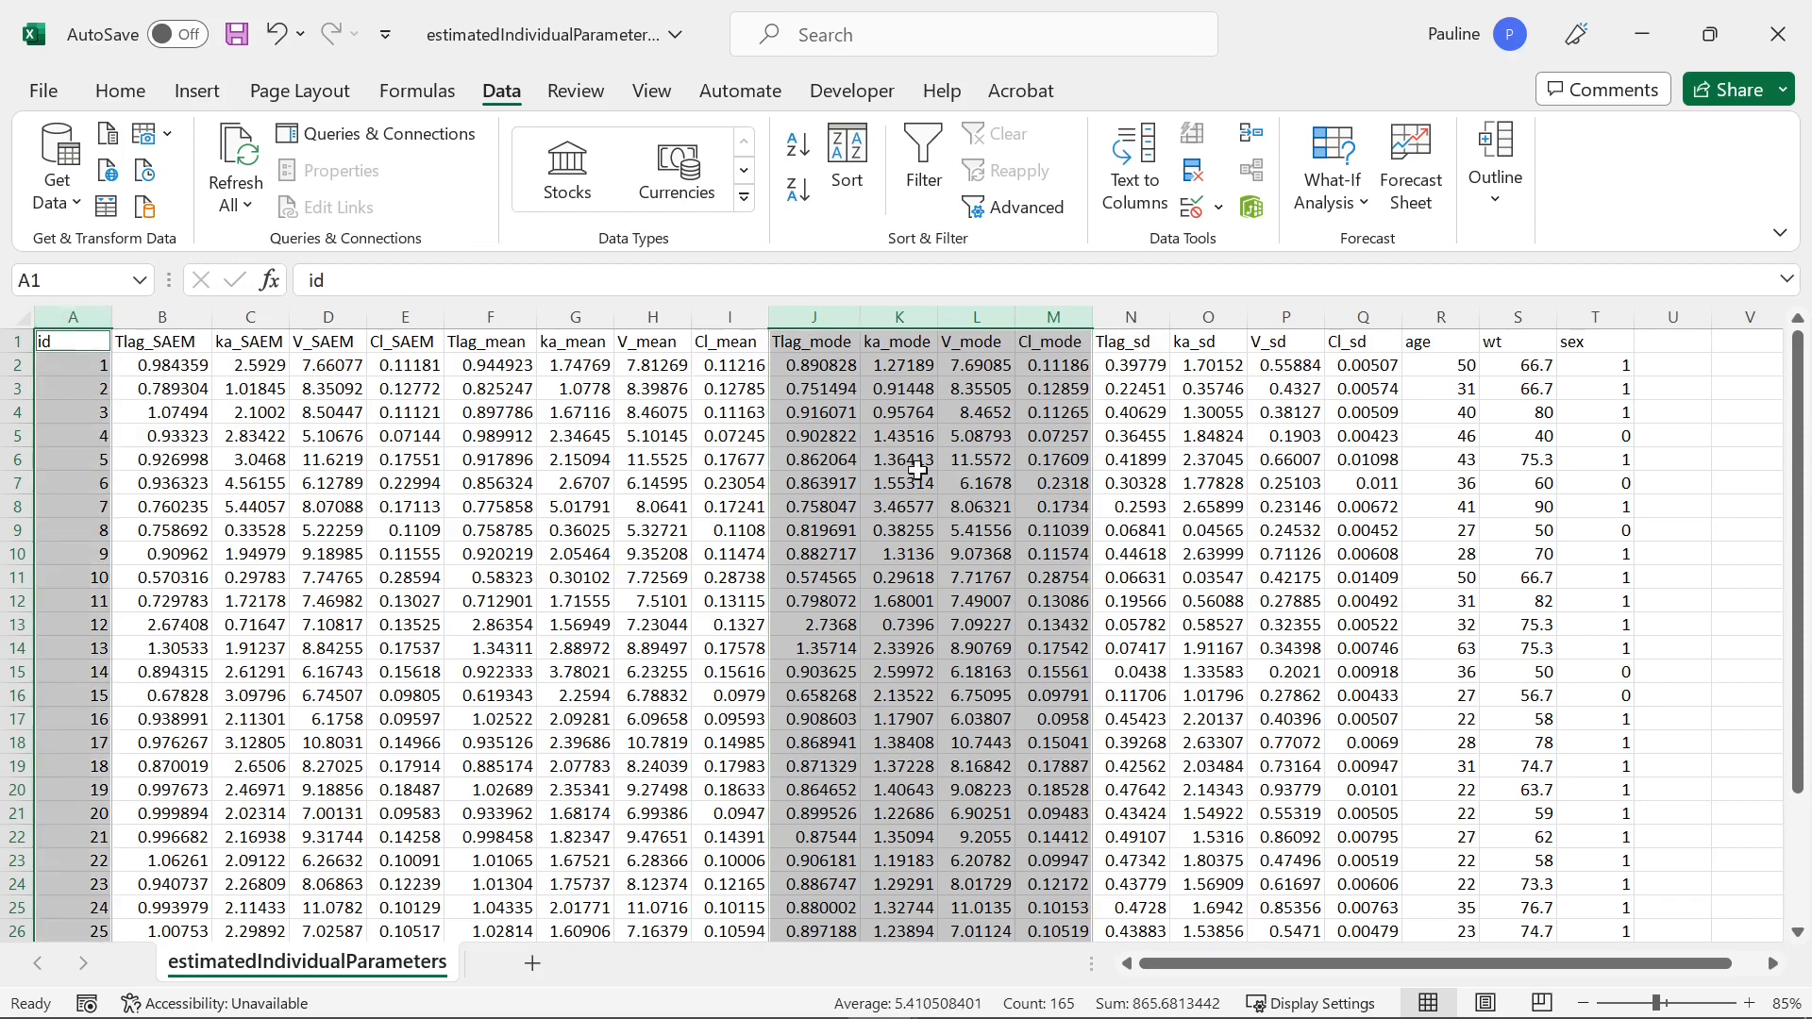
{"action": "key", "text": "ctrl+c"}
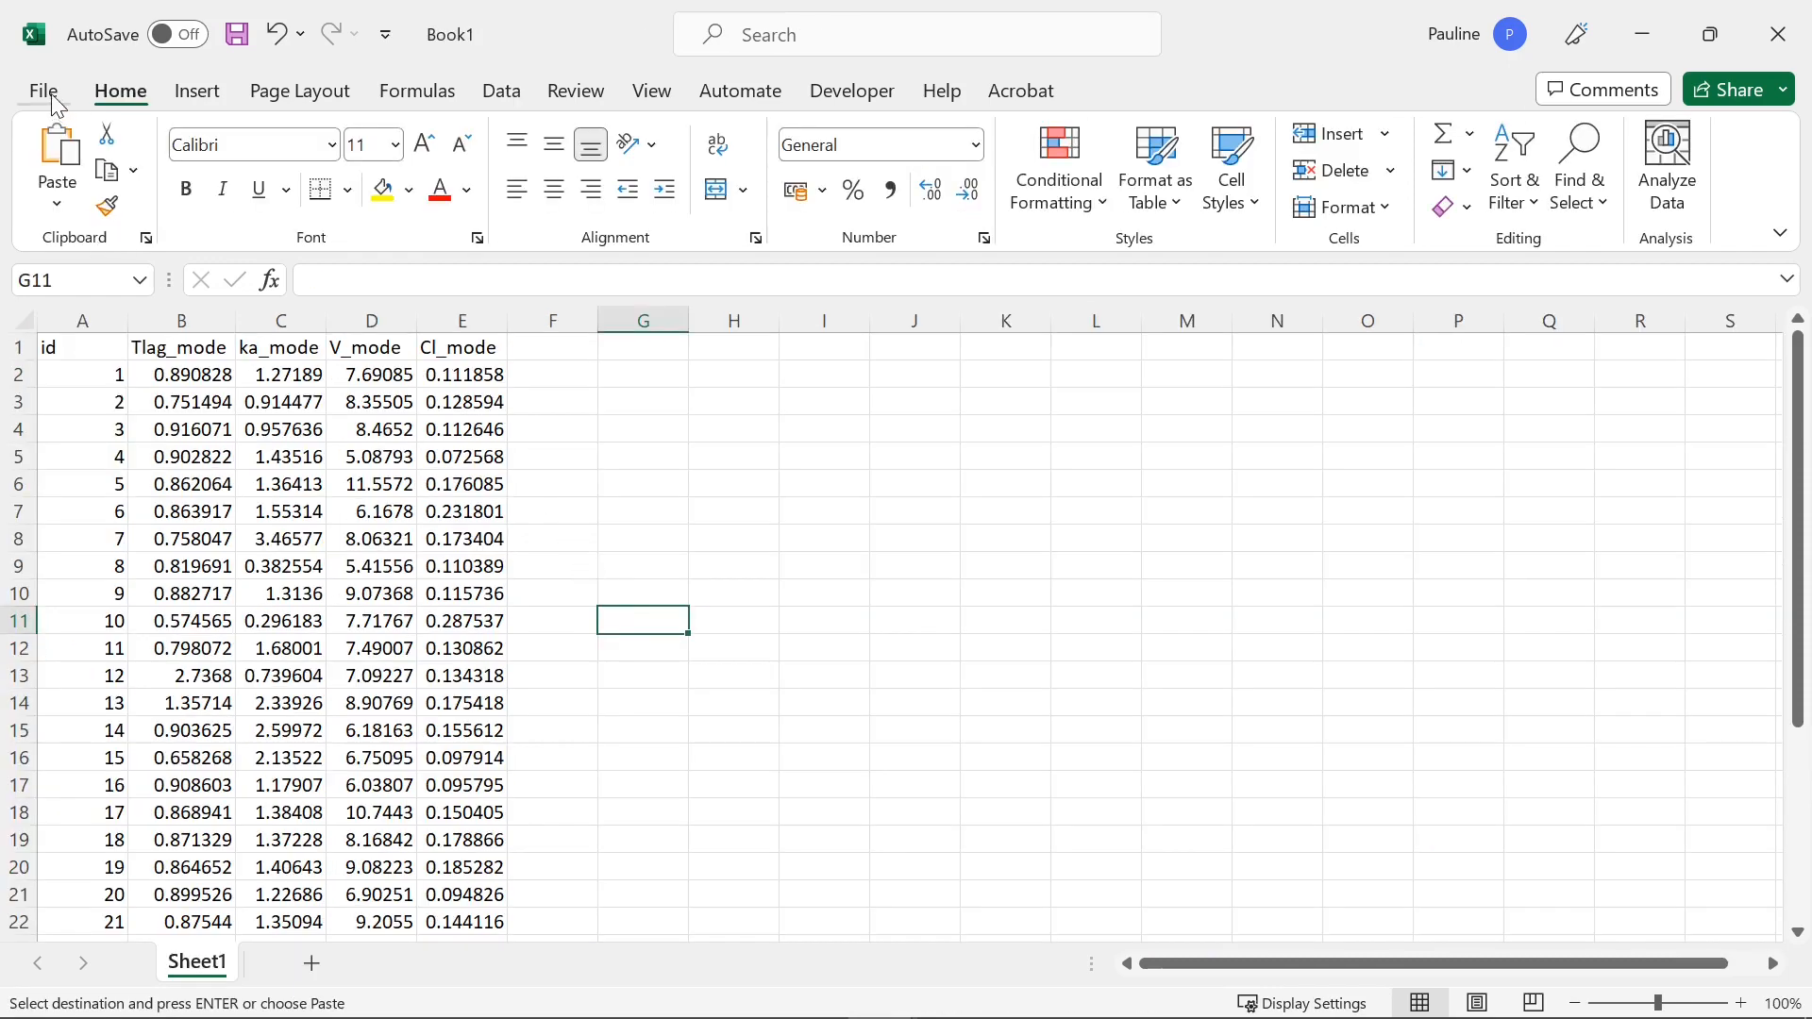
- Save the new workbook as PKparameters.txt in the sequential_analysis folder on the Desktop
{"action": "left_click", "coordinate": [43, 92]}
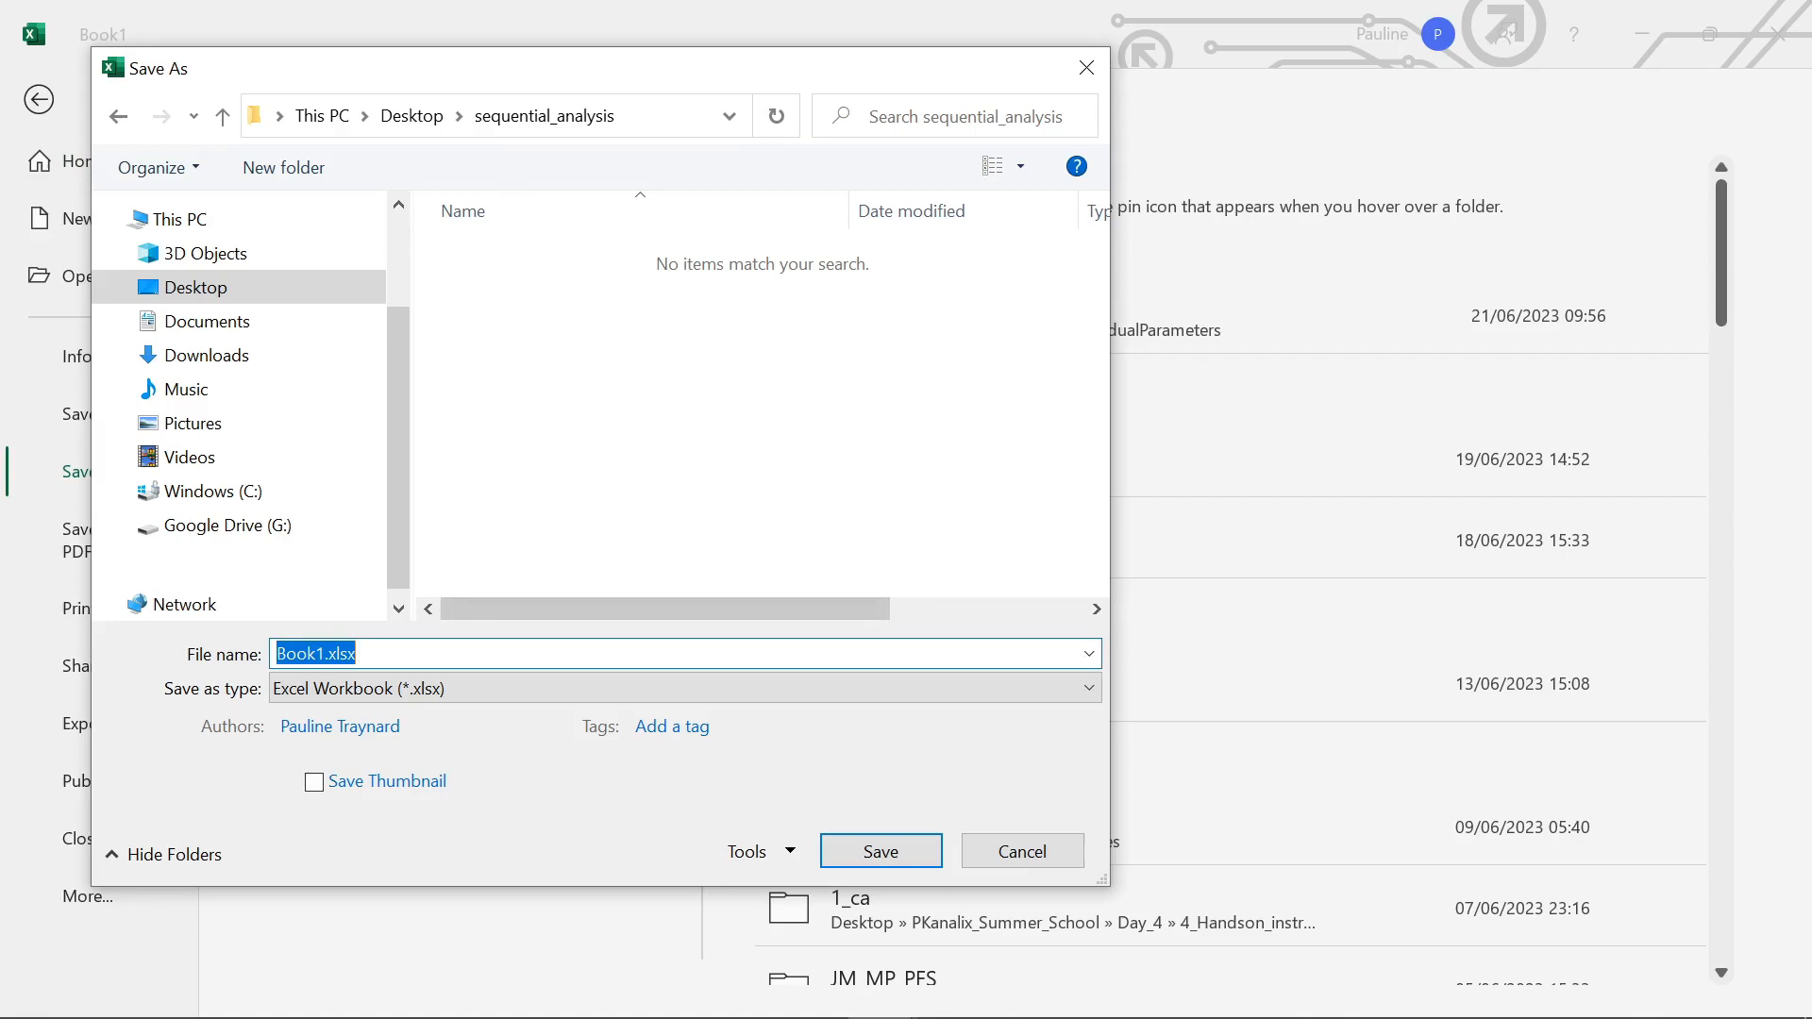
{"action": "type", "text": "PK"}
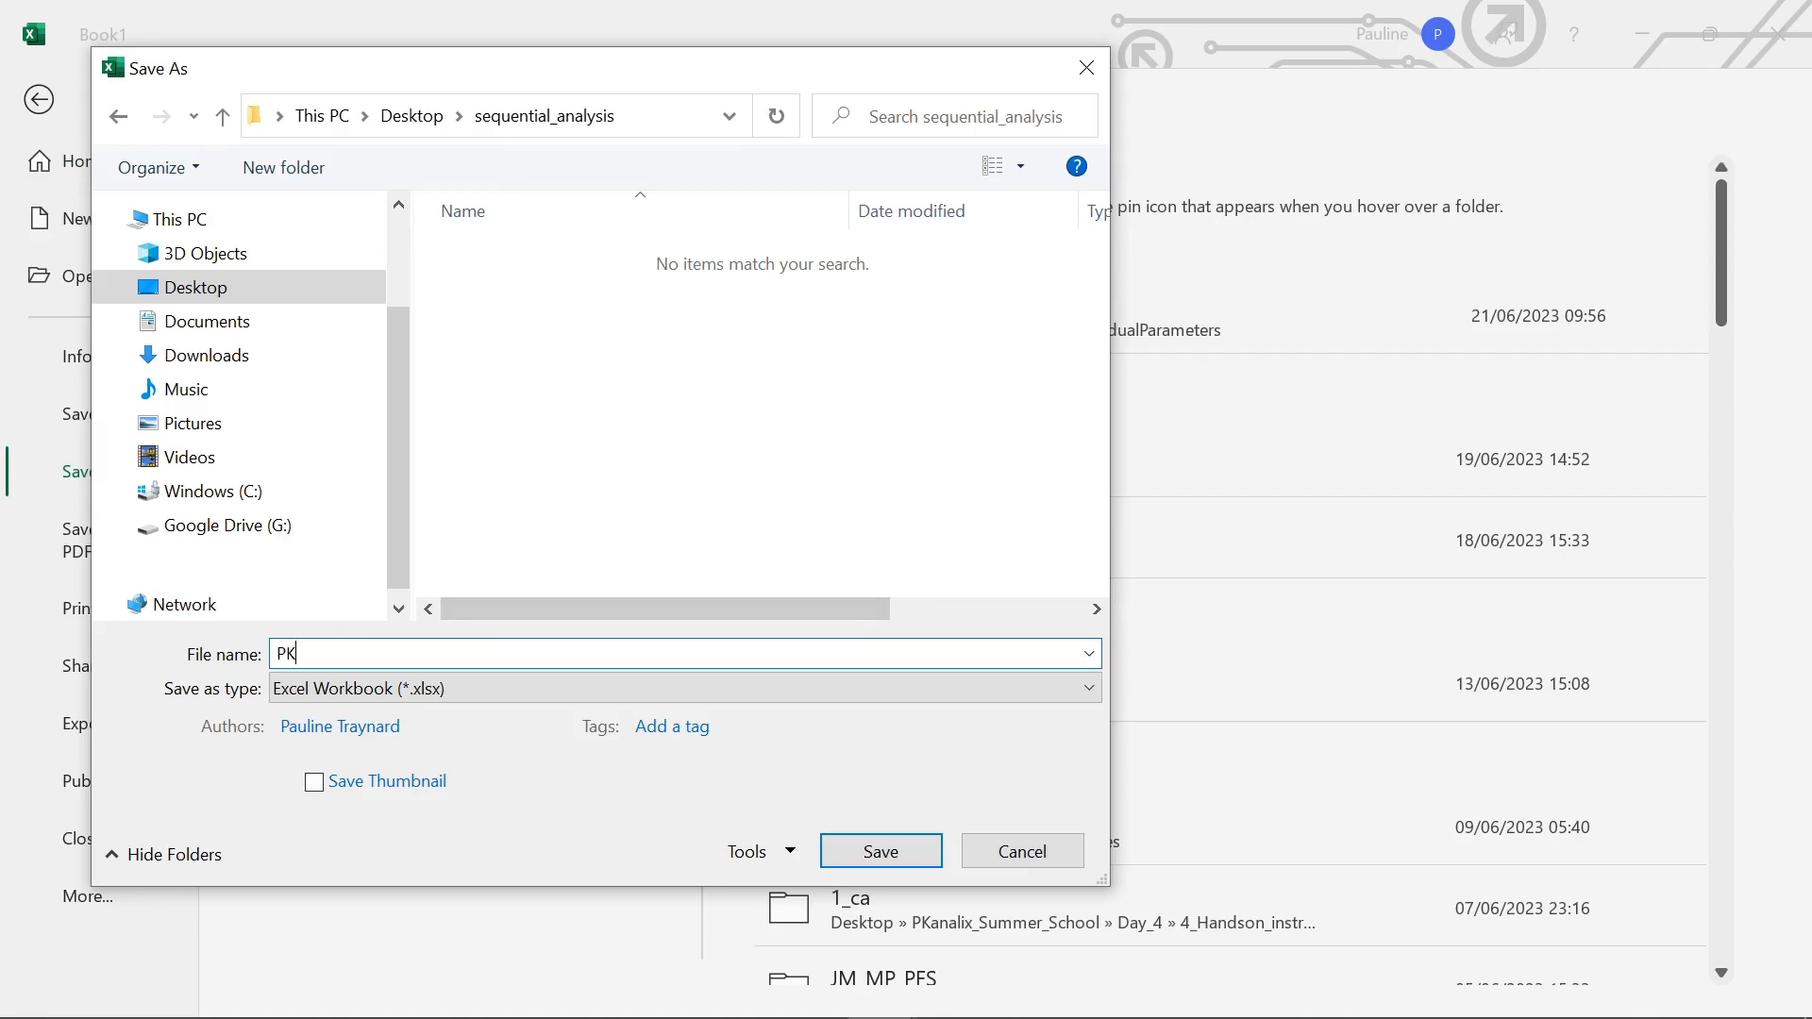
{"action": "type", "text": "parameters.txt"}
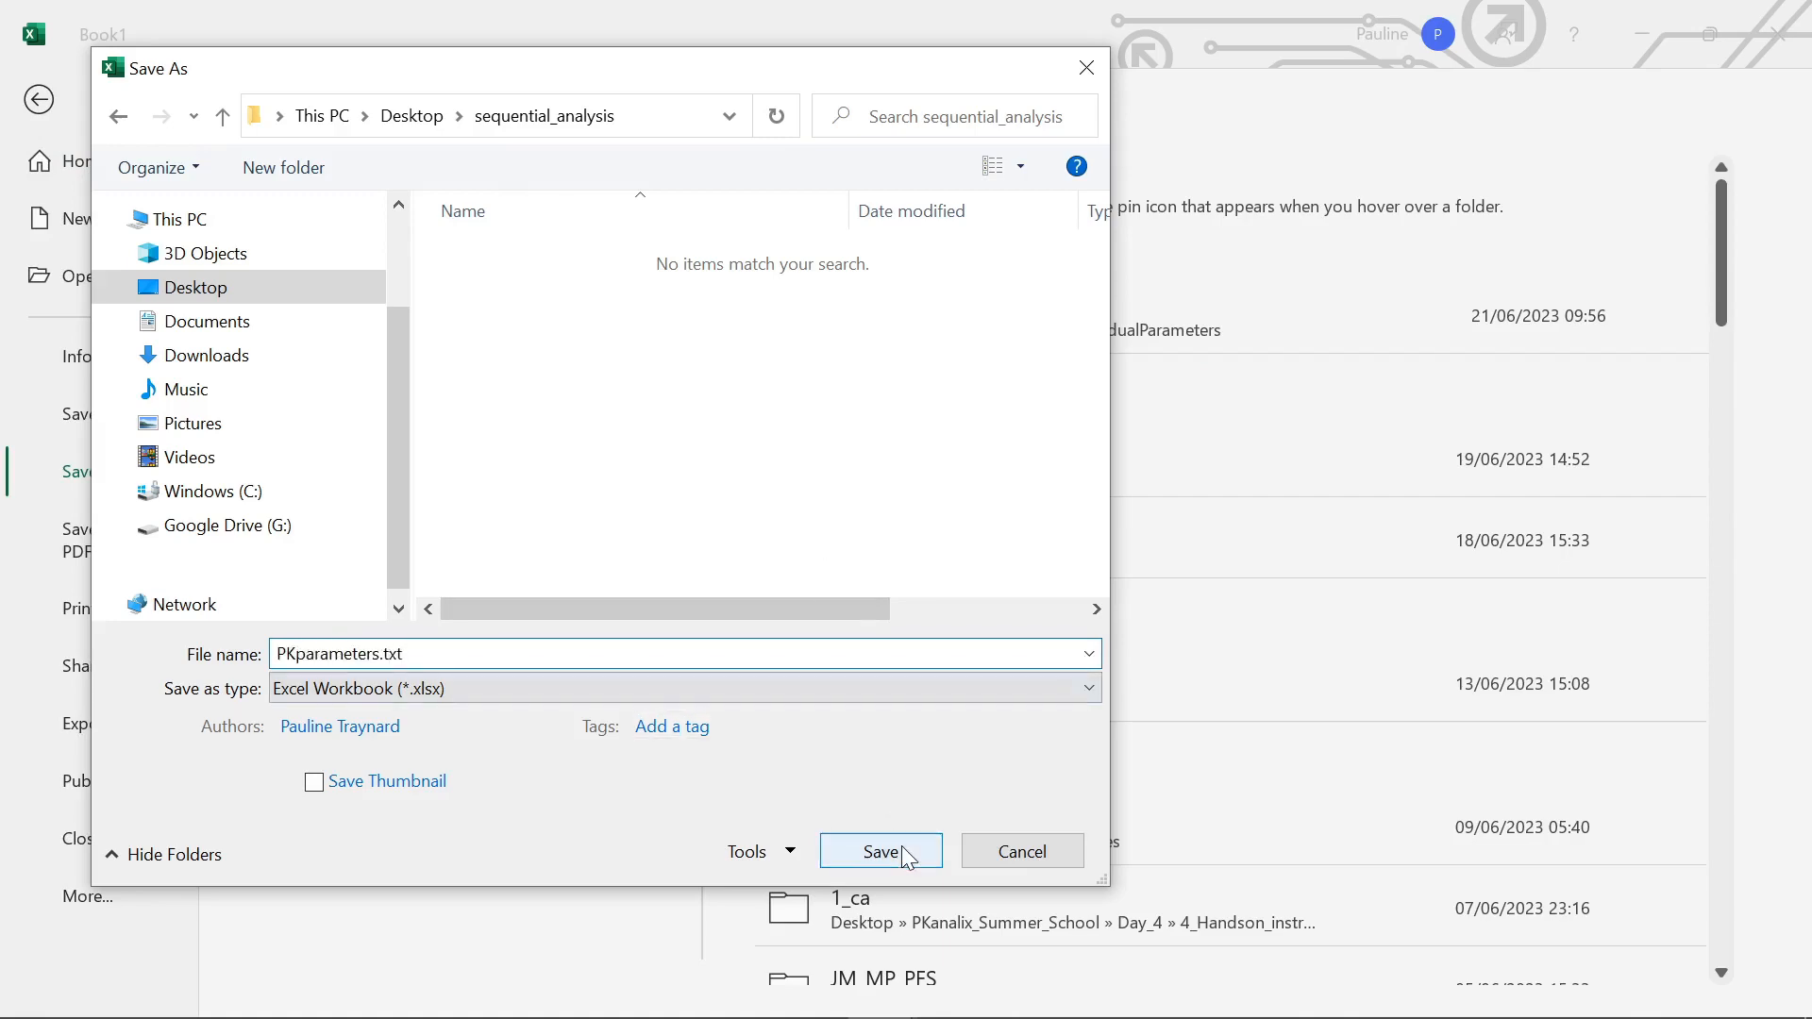
{"action": "left_click", "coordinate": [904, 854]}
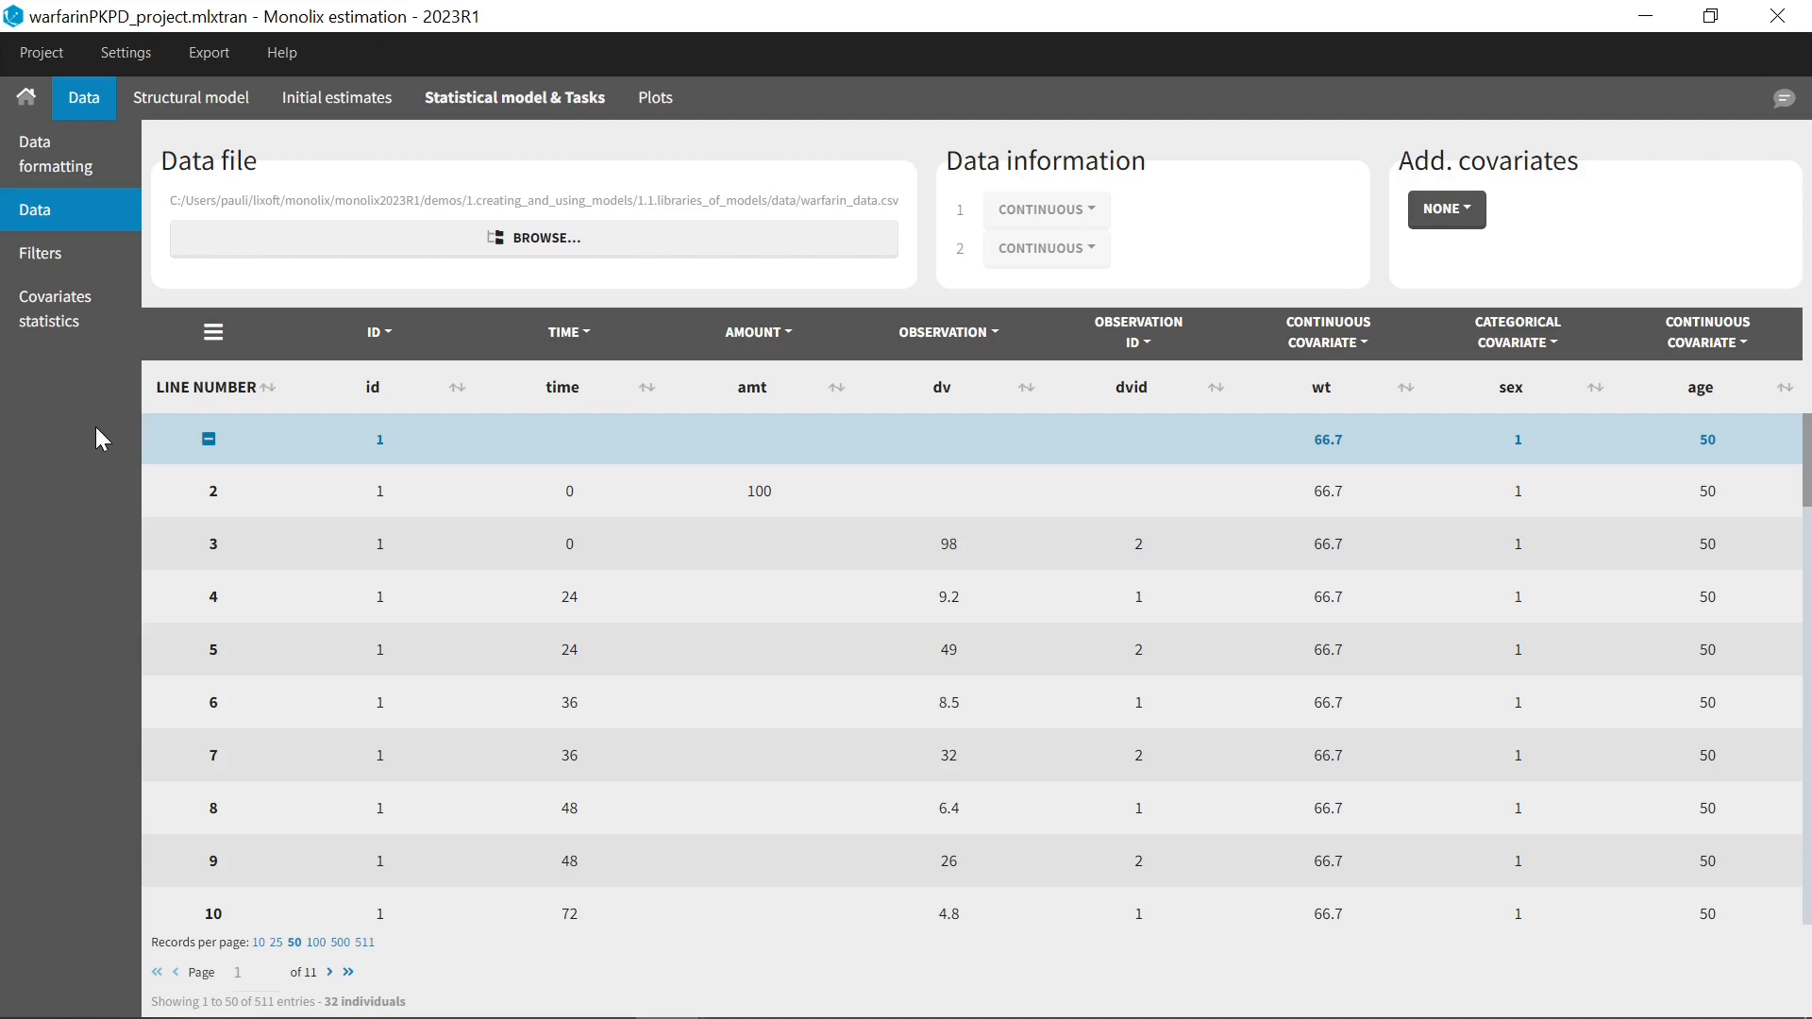
- In the warfarinPKPD_project in Monolix, load warfarin_data.csv from sequential_analysis for data formatting and initialize it with id as ID and time as TIME
{"action": "left_click", "coordinate": [204, 102]}
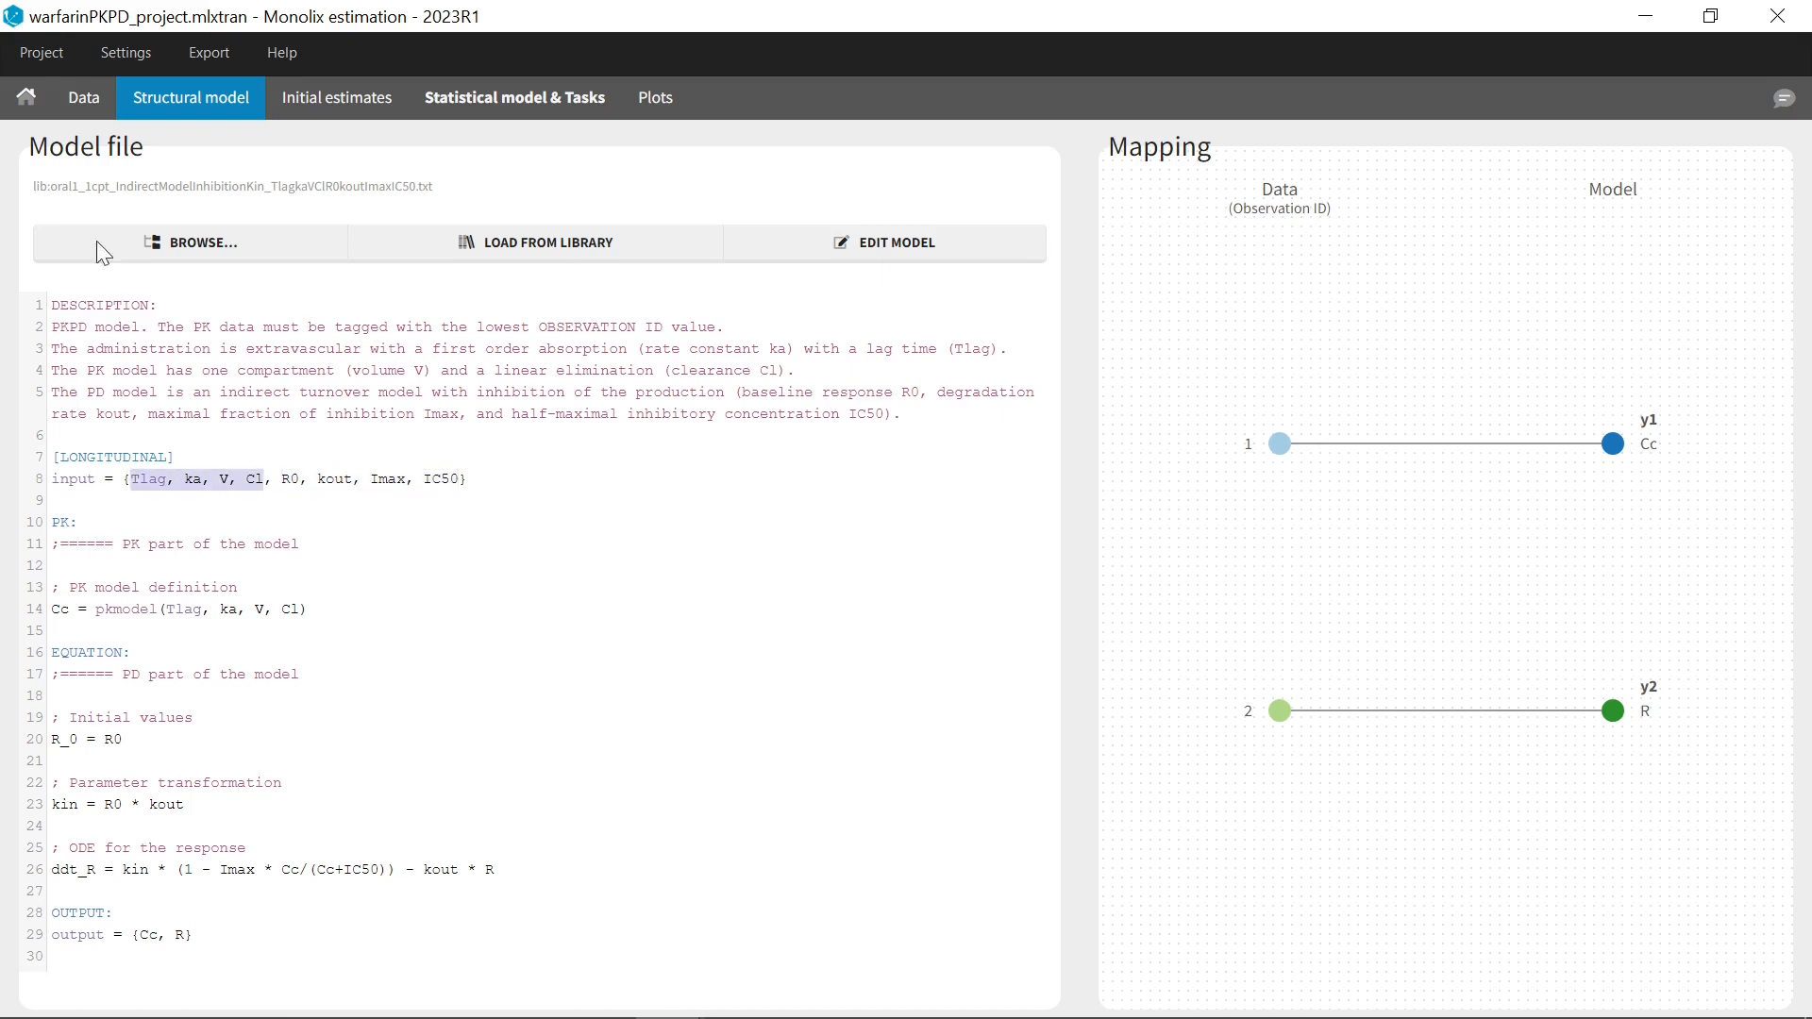
{"action": "left_click", "coordinate": [83, 97]}
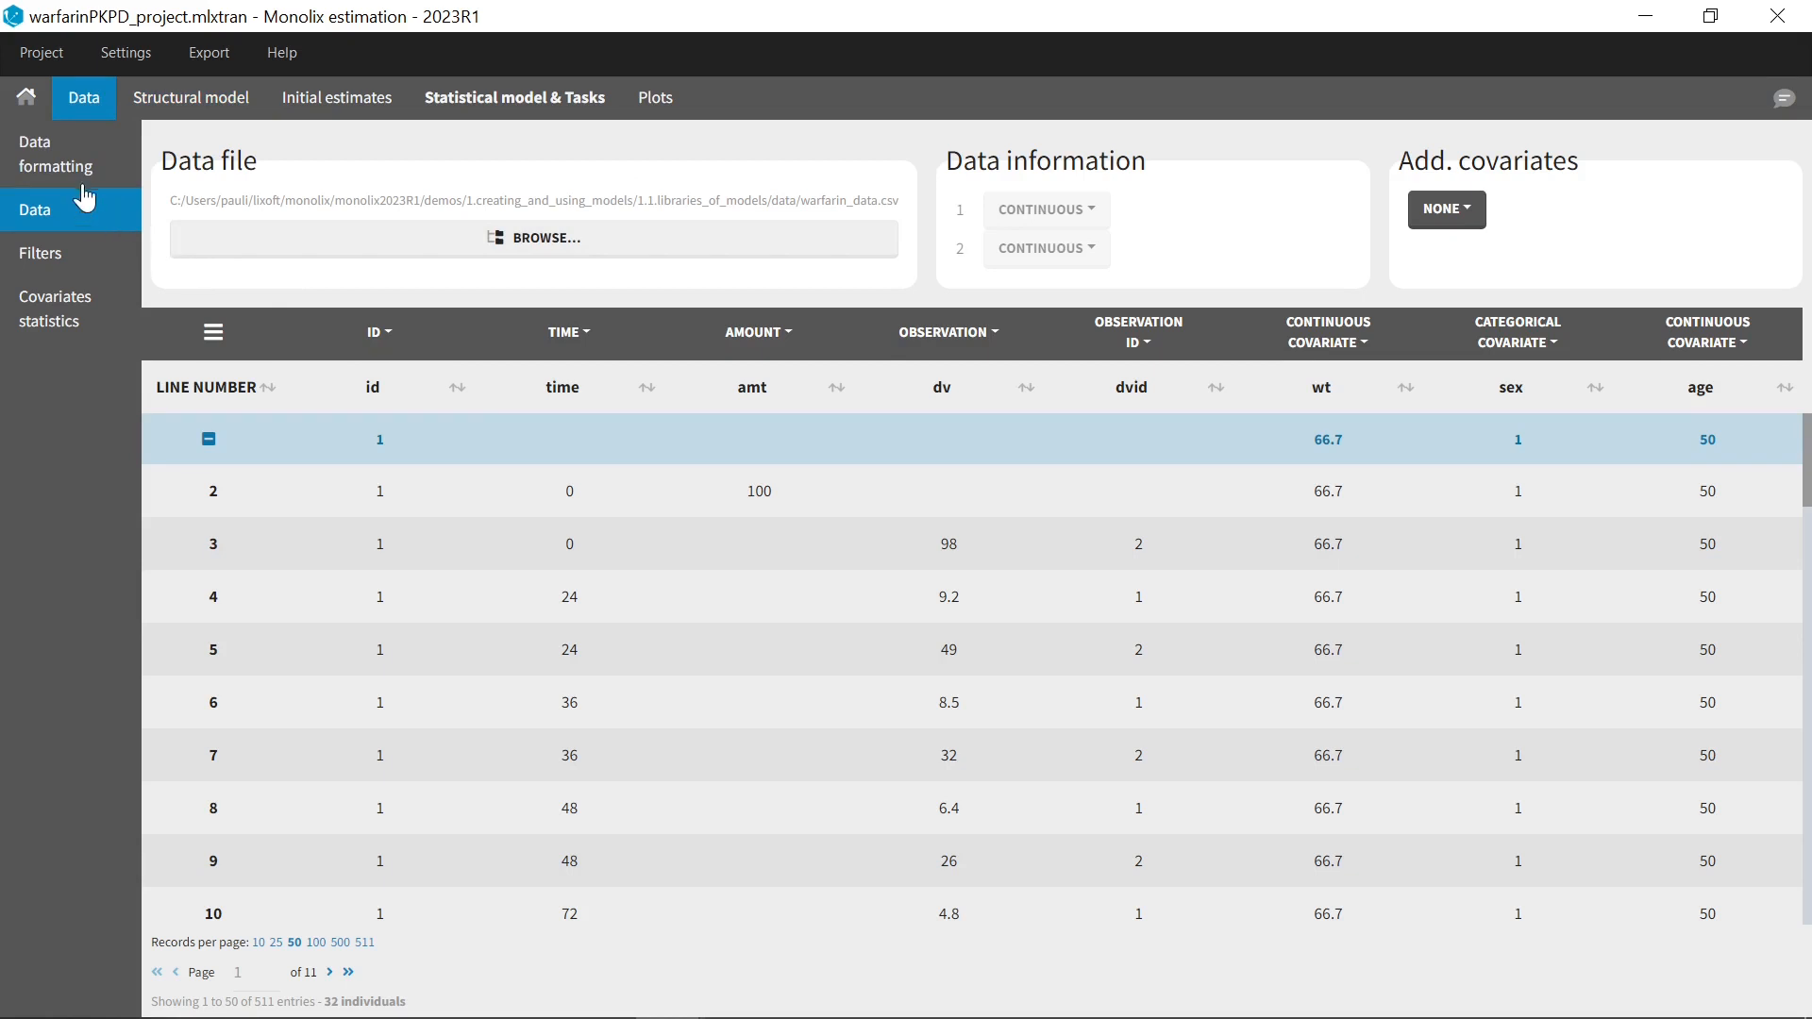
{"action": "left_click", "coordinate": [123, 165]}
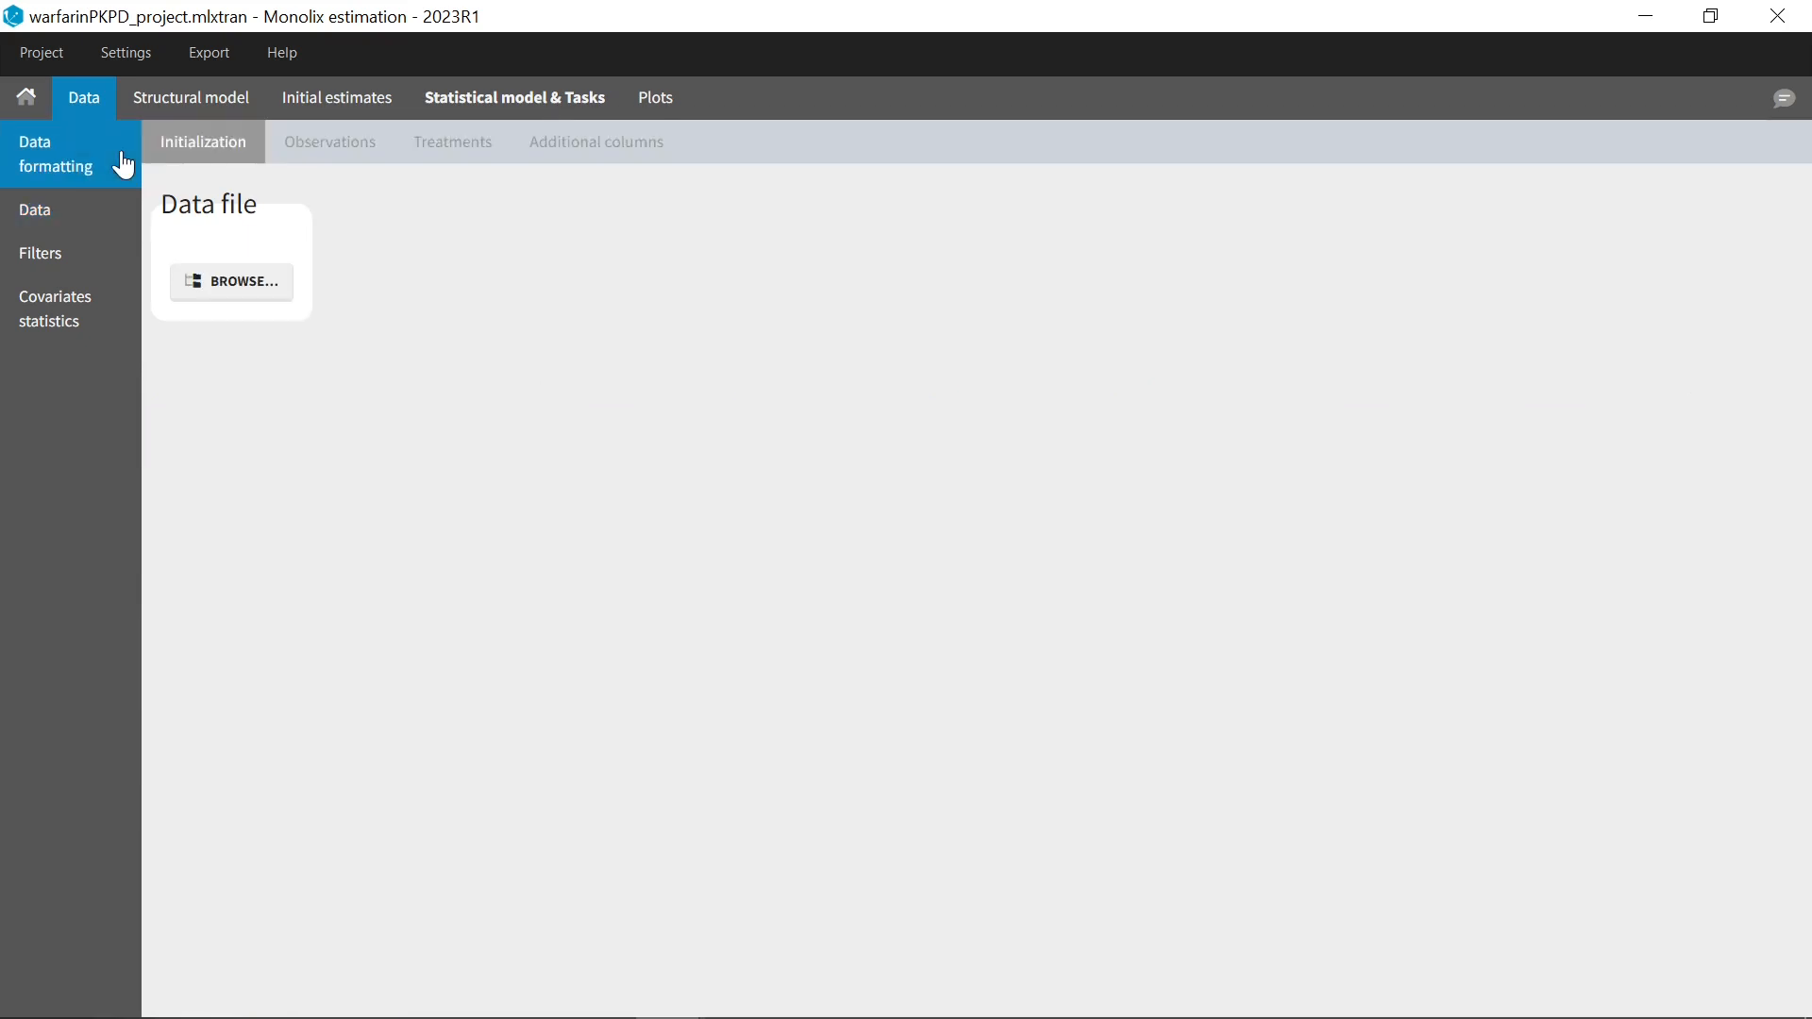
{"action": "left_click", "coordinate": [247, 288]}
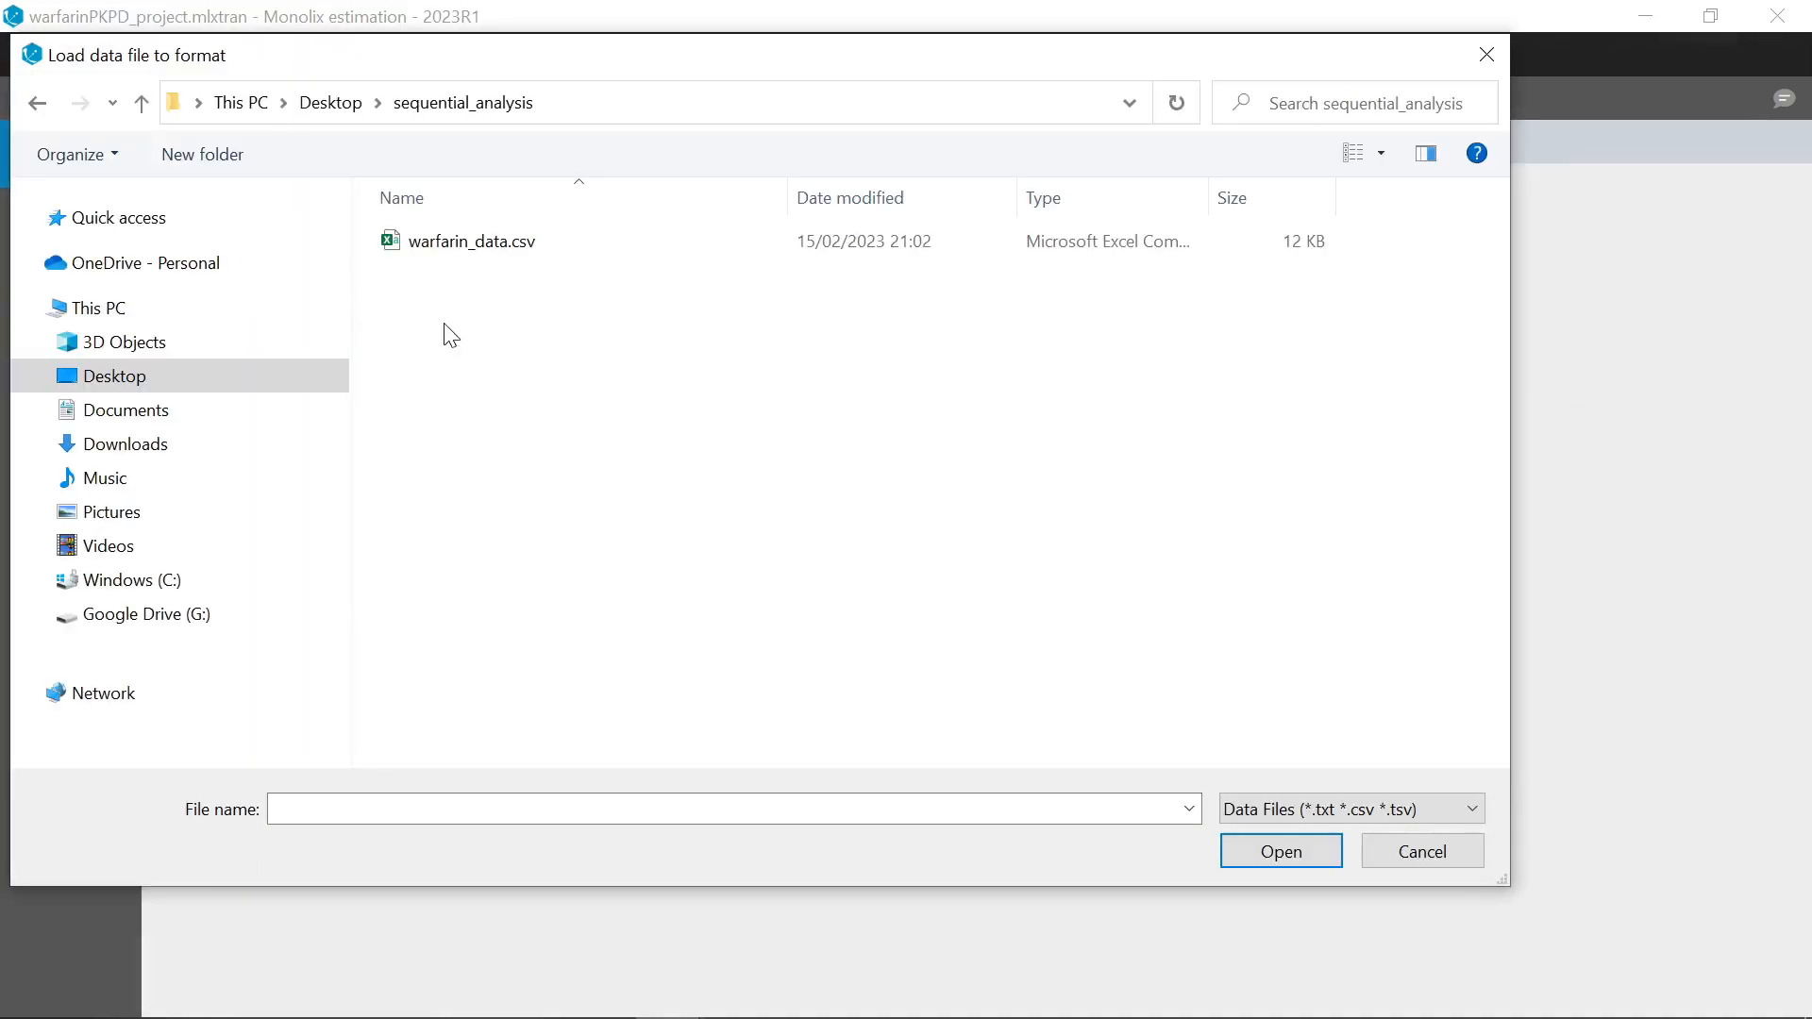
{"action": "left_click", "coordinate": [444, 243]}
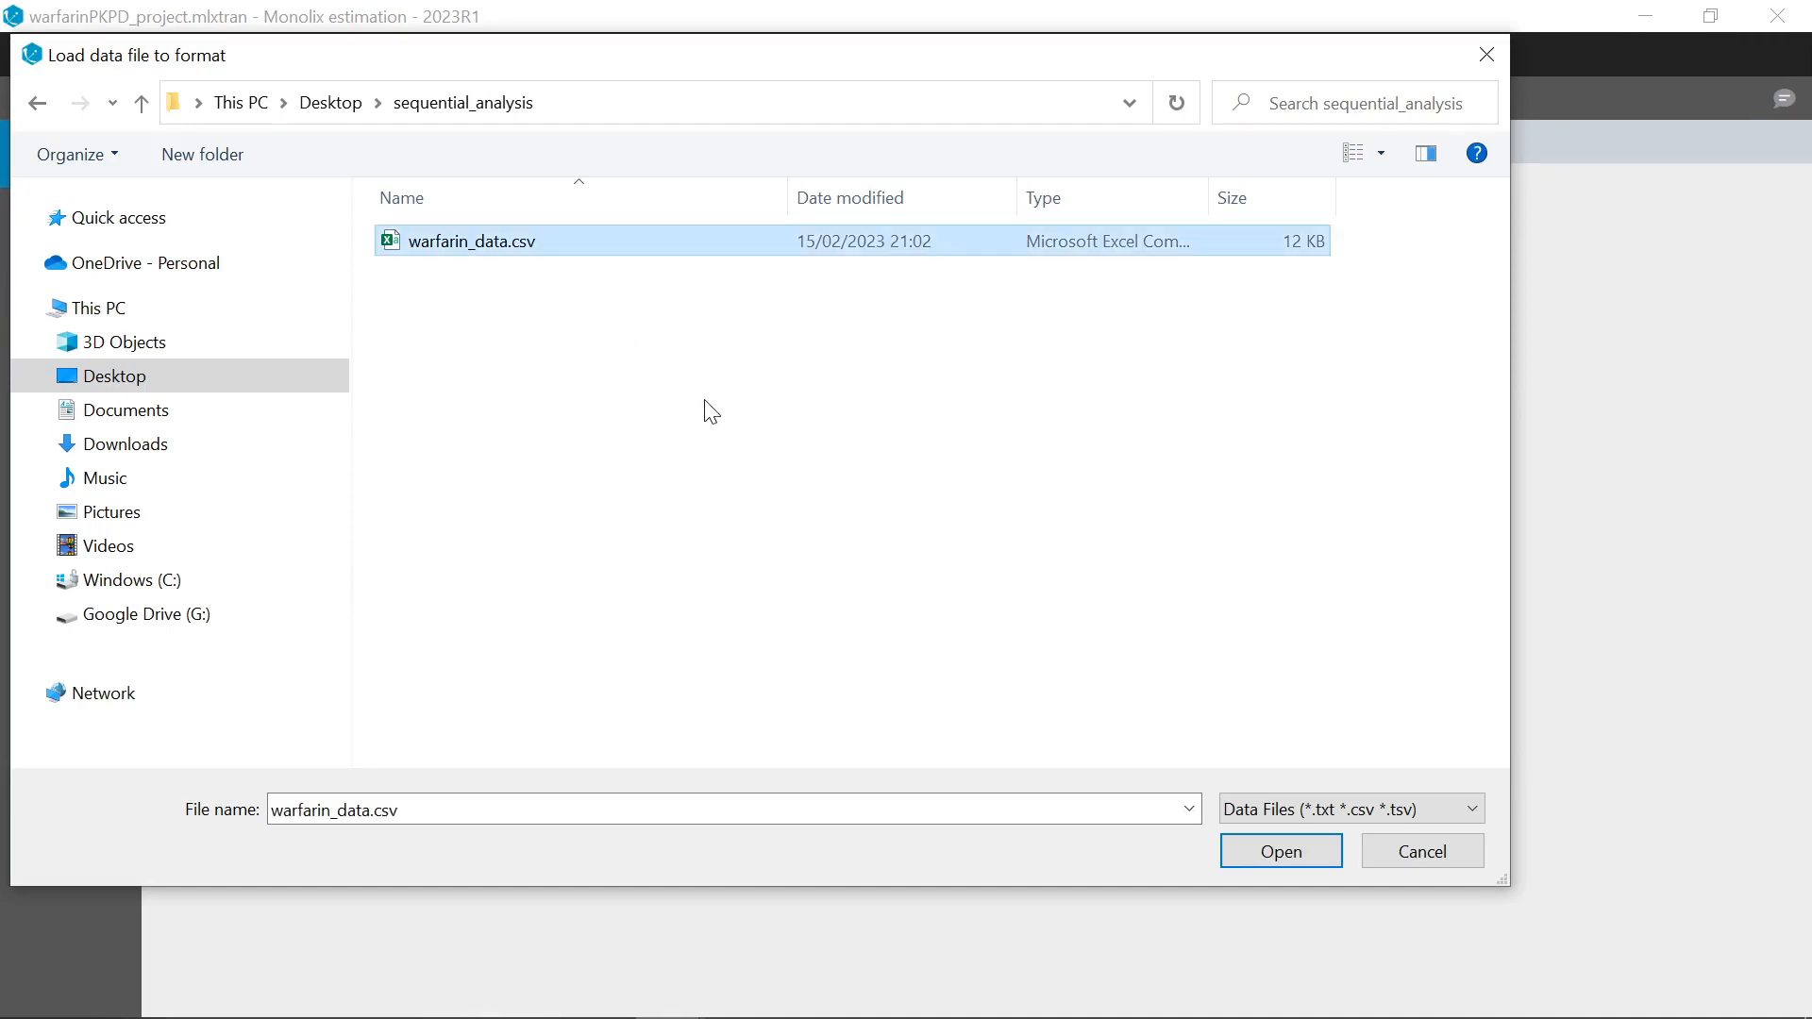
{"action": "left_click", "coordinate": [1261, 856]}
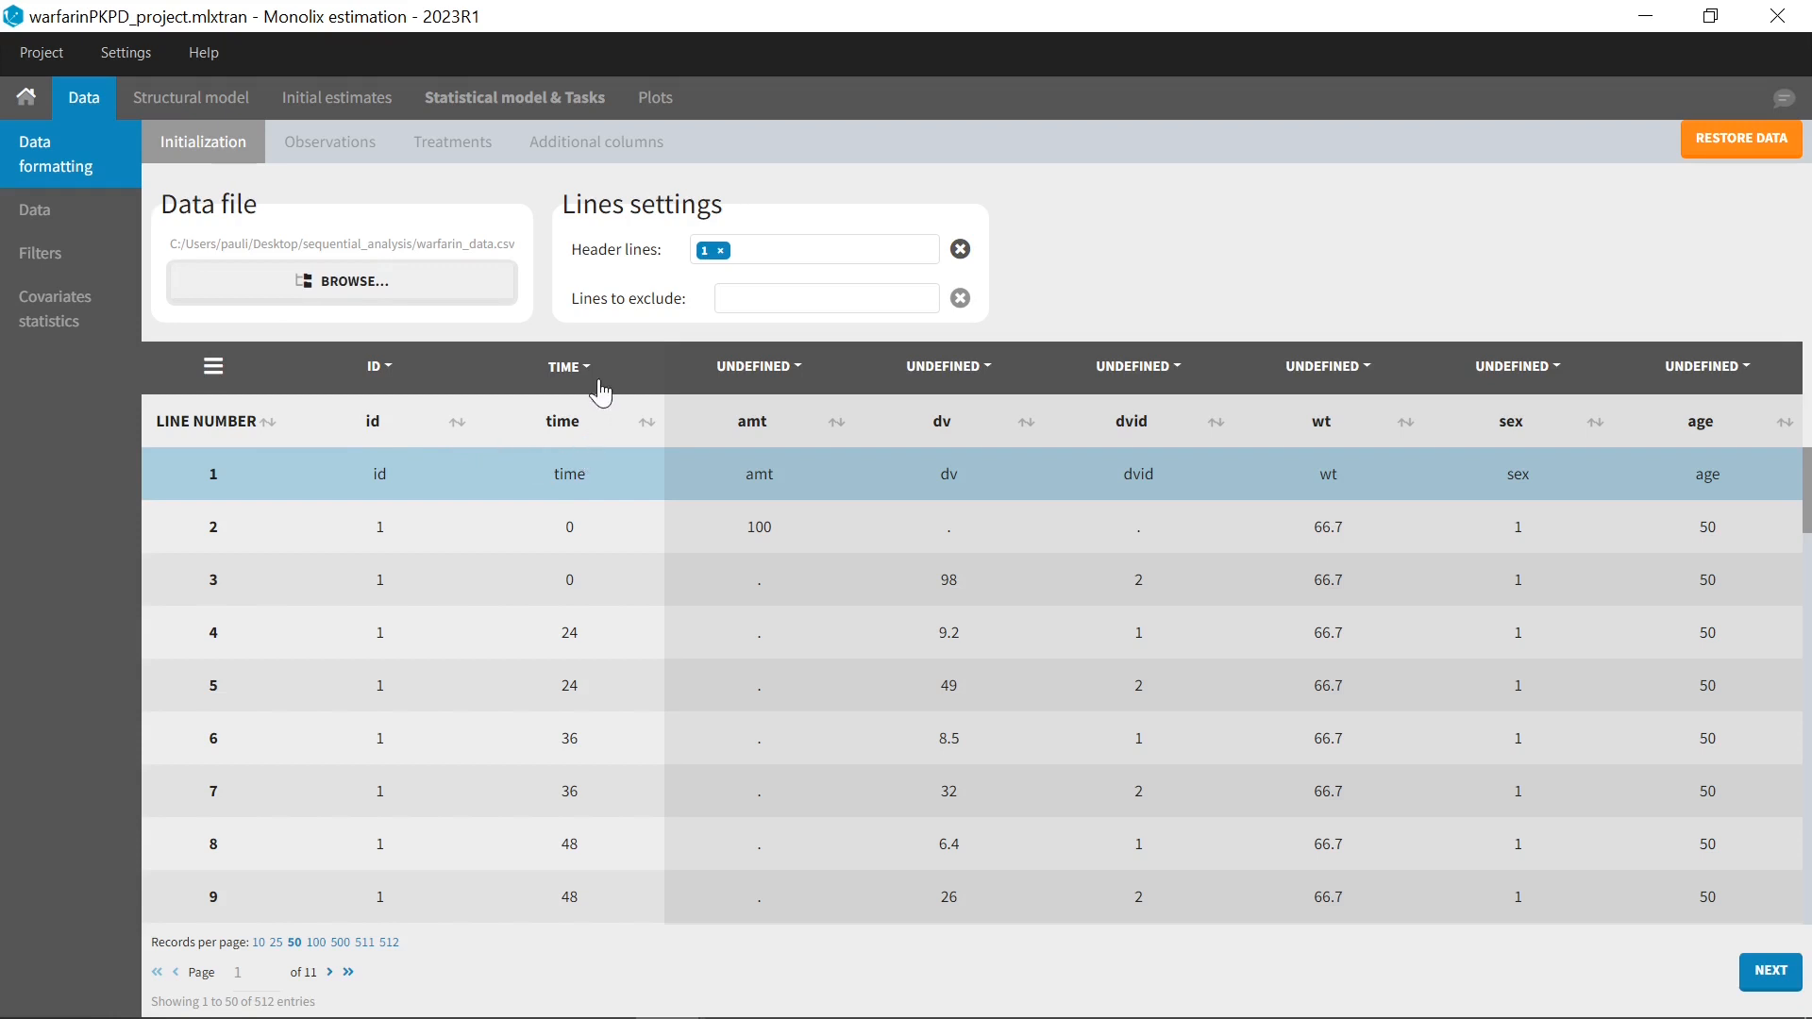
{"action": "left_click", "coordinate": [1761, 976]}
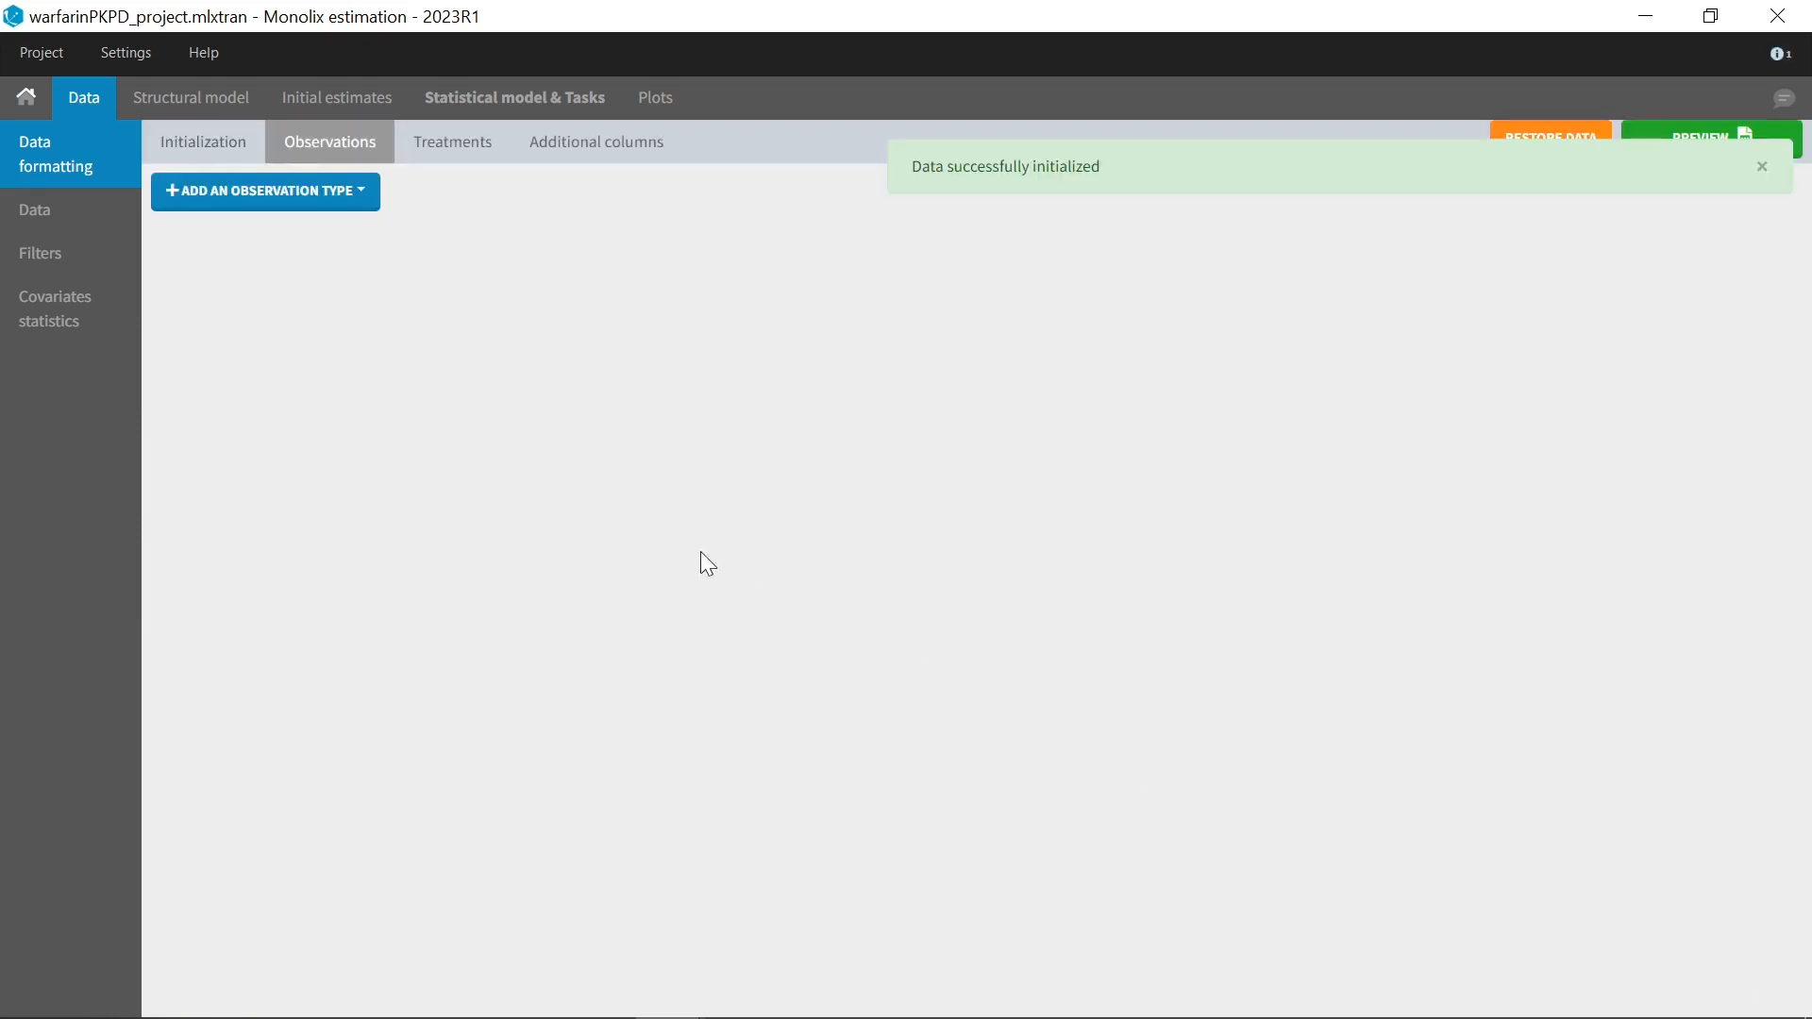
- Add PKparameters.txt as an external file of additional columns, and preview and accept the formatted data set
{"action": "left_click", "coordinate": [609, 170]}
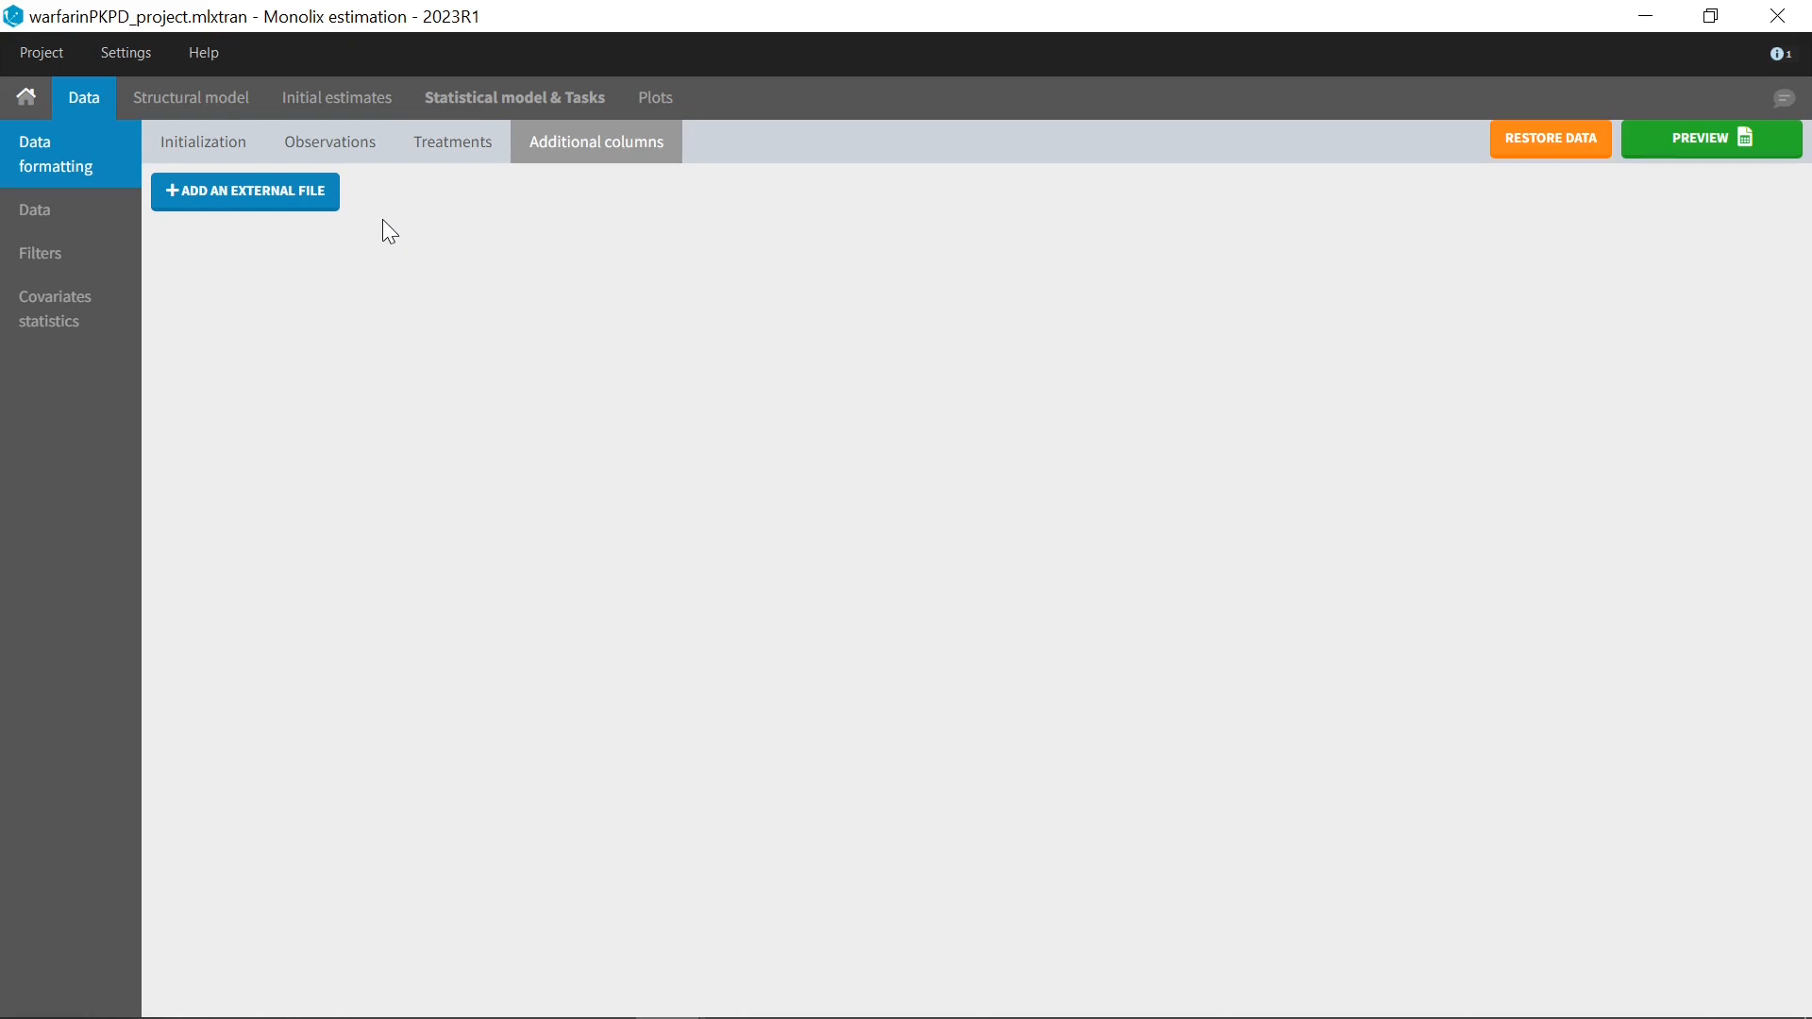
{"action": "left_click", "coordinate": [224, 208]}
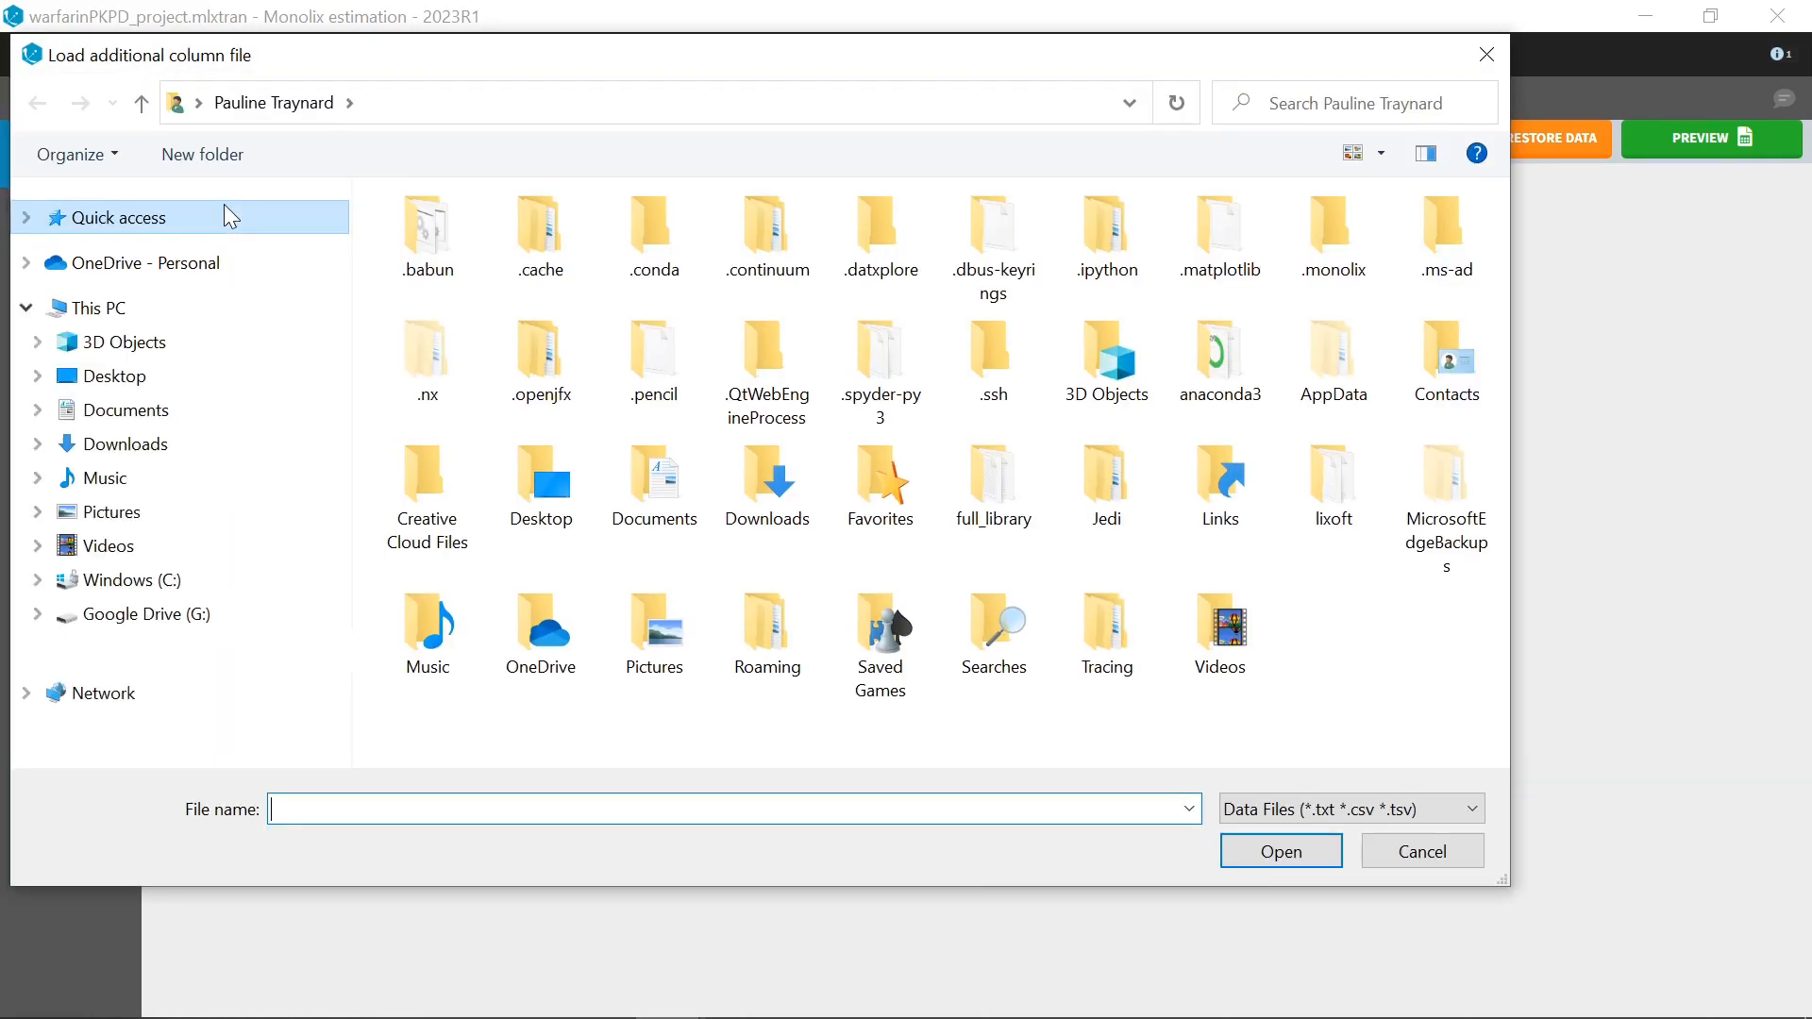
{"action": "left_click", "coordinate": [546, 249]}
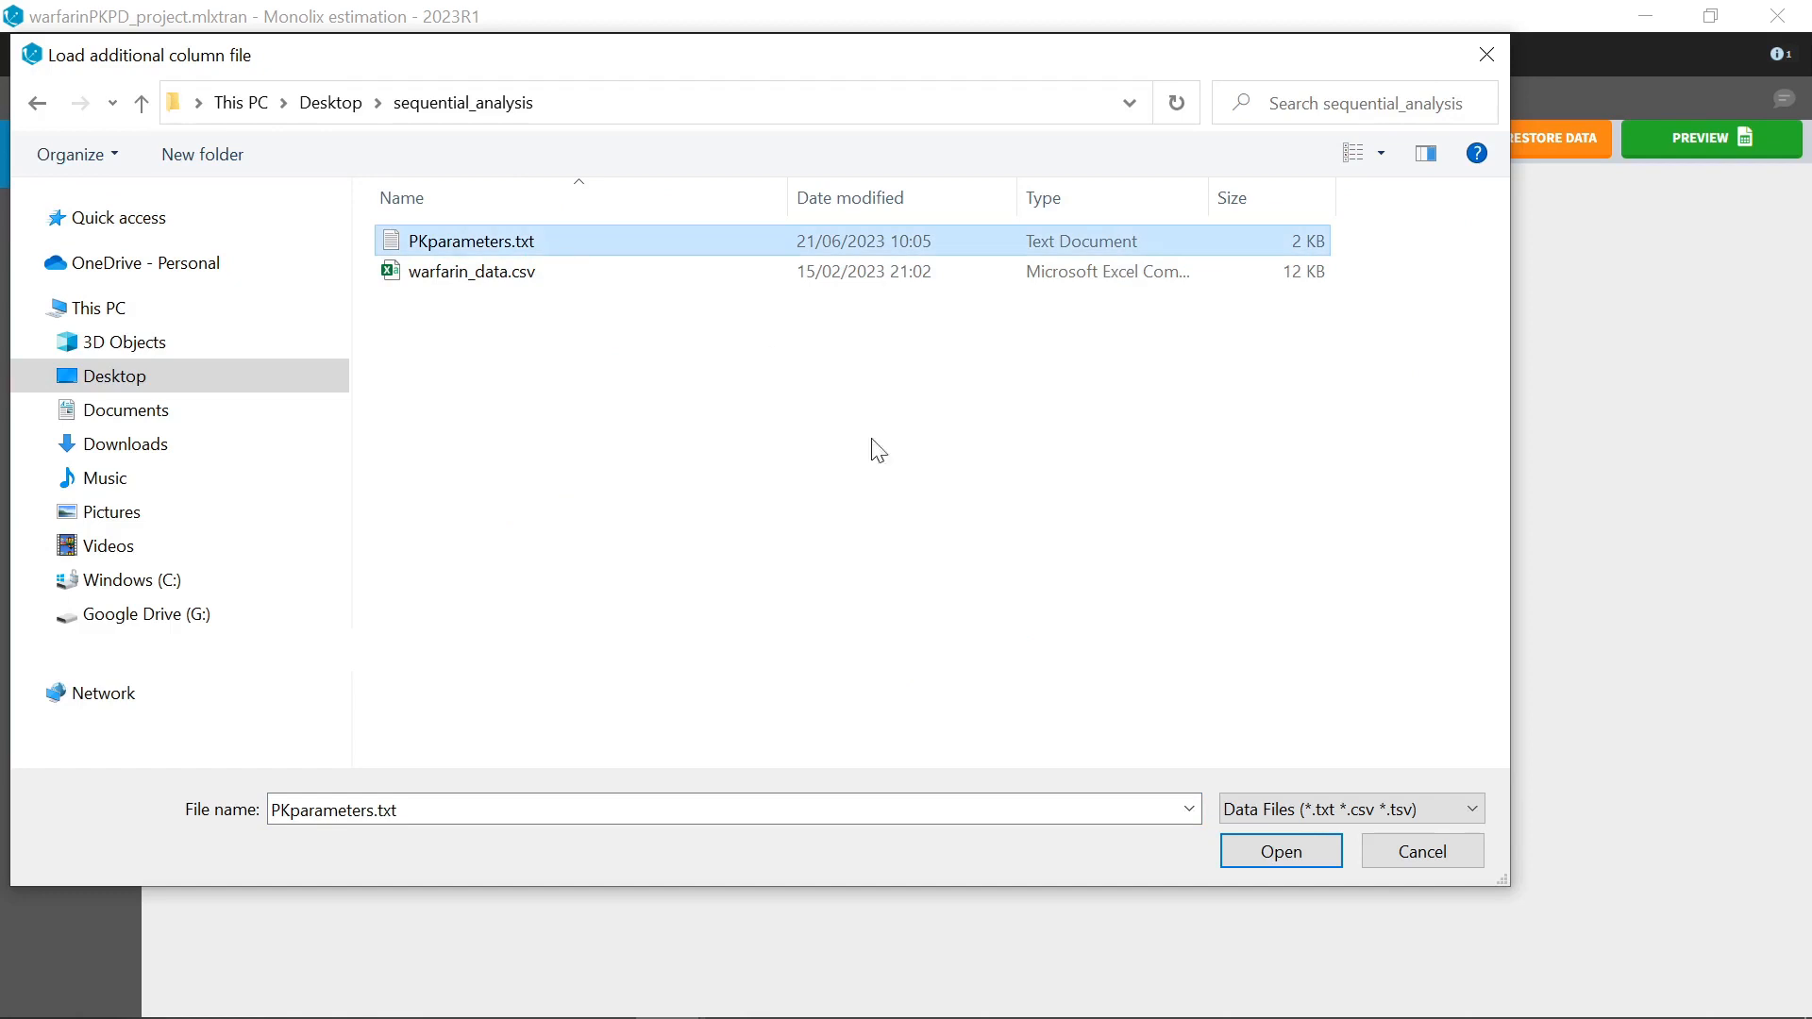
{"action": "left_click", "coordinate": [1269, 854]}
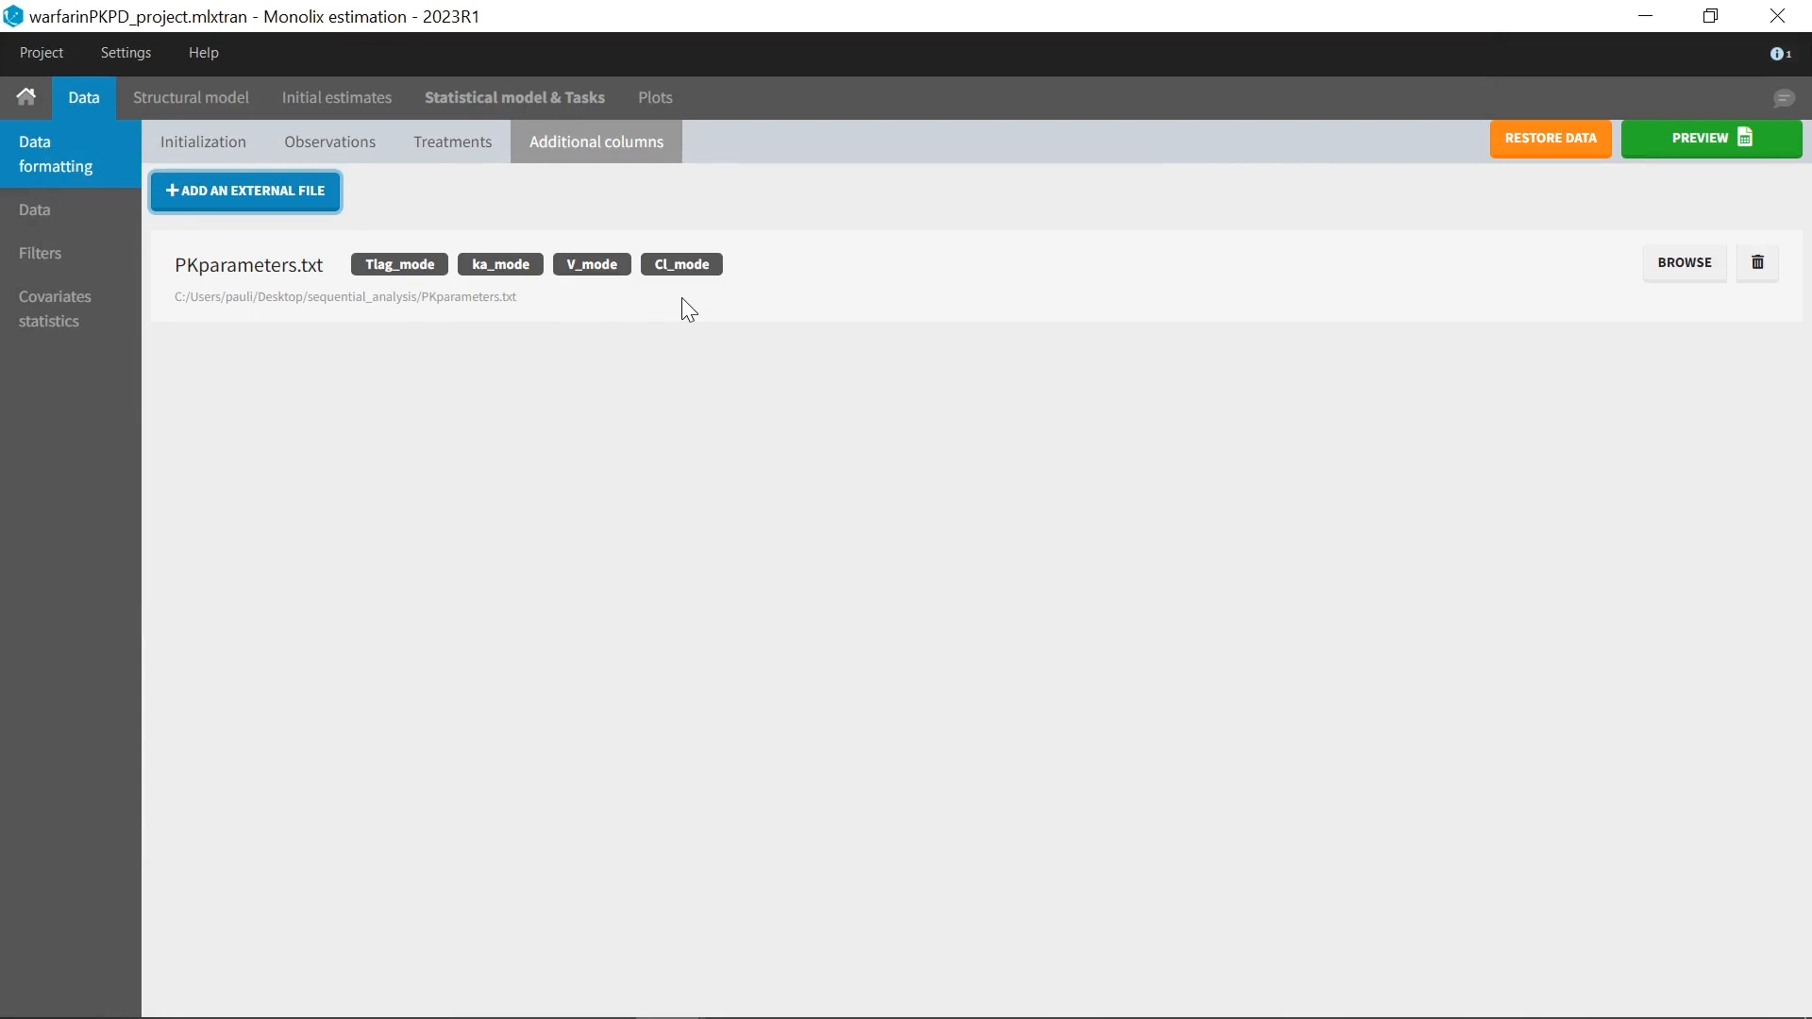
{"action": "left_click", "coordinate": [1717, 149]}
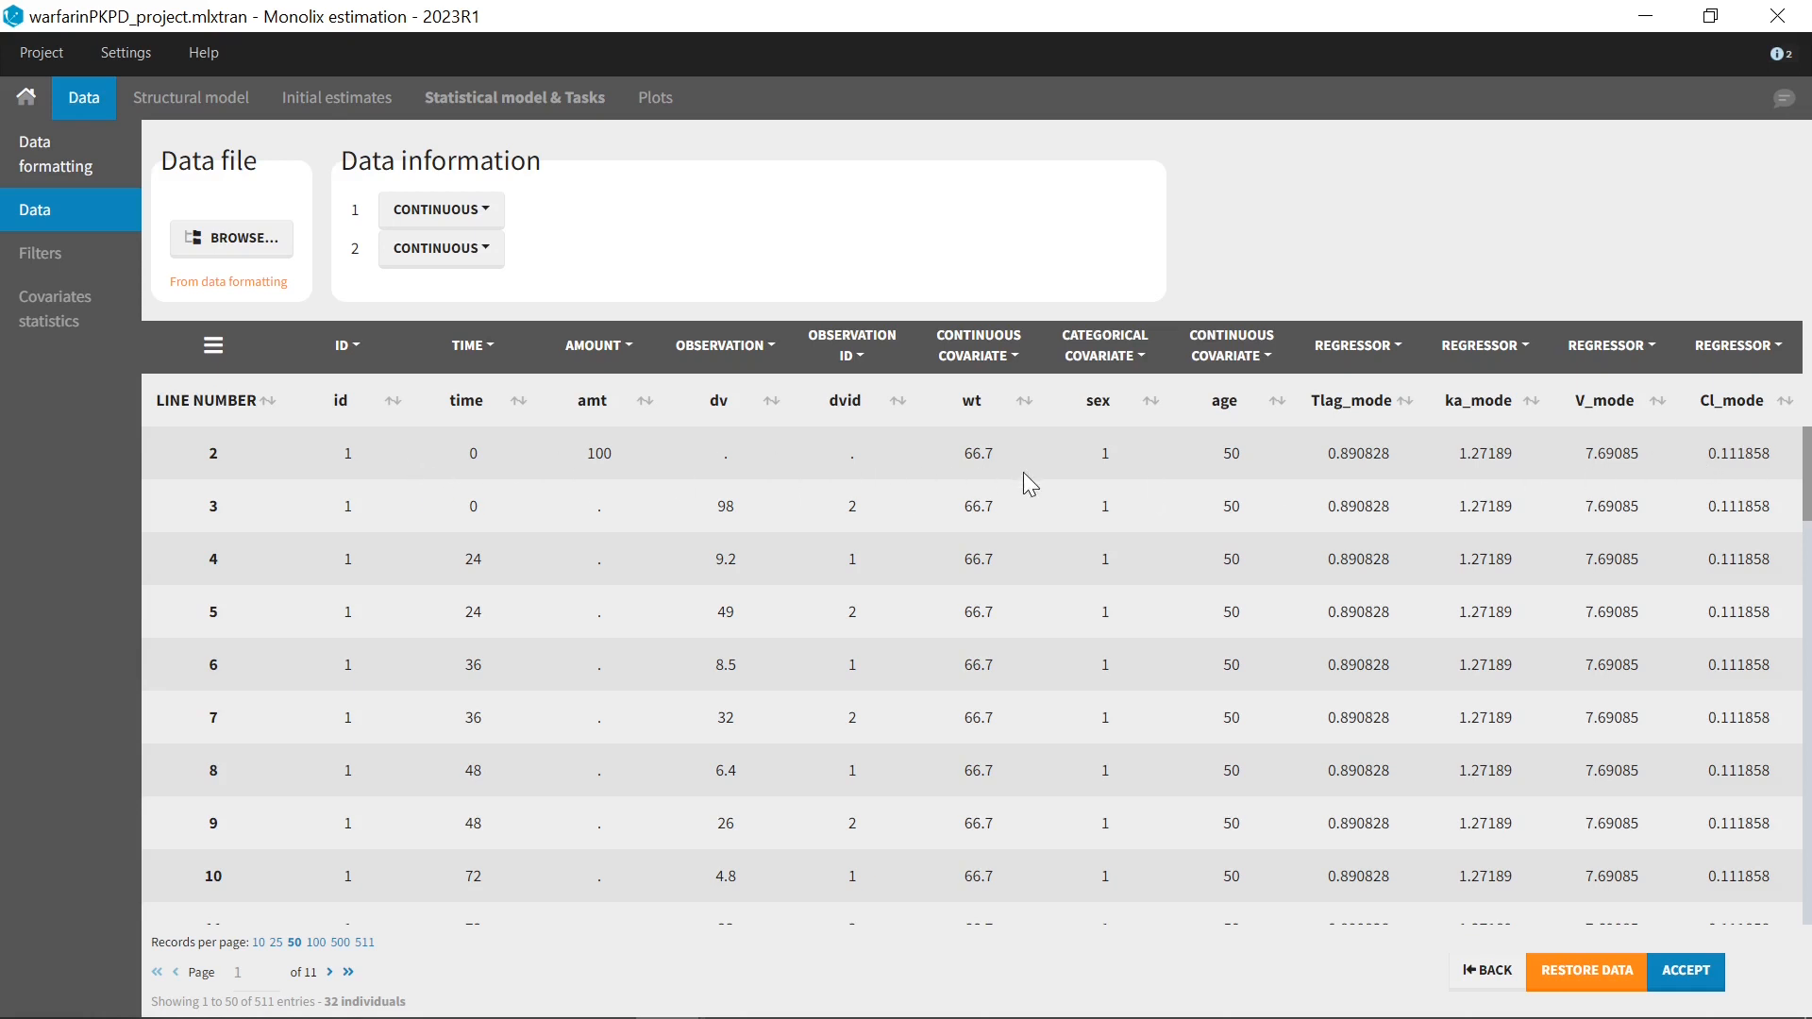
{"action": "left_click", "coordinate": [1662, 982]}
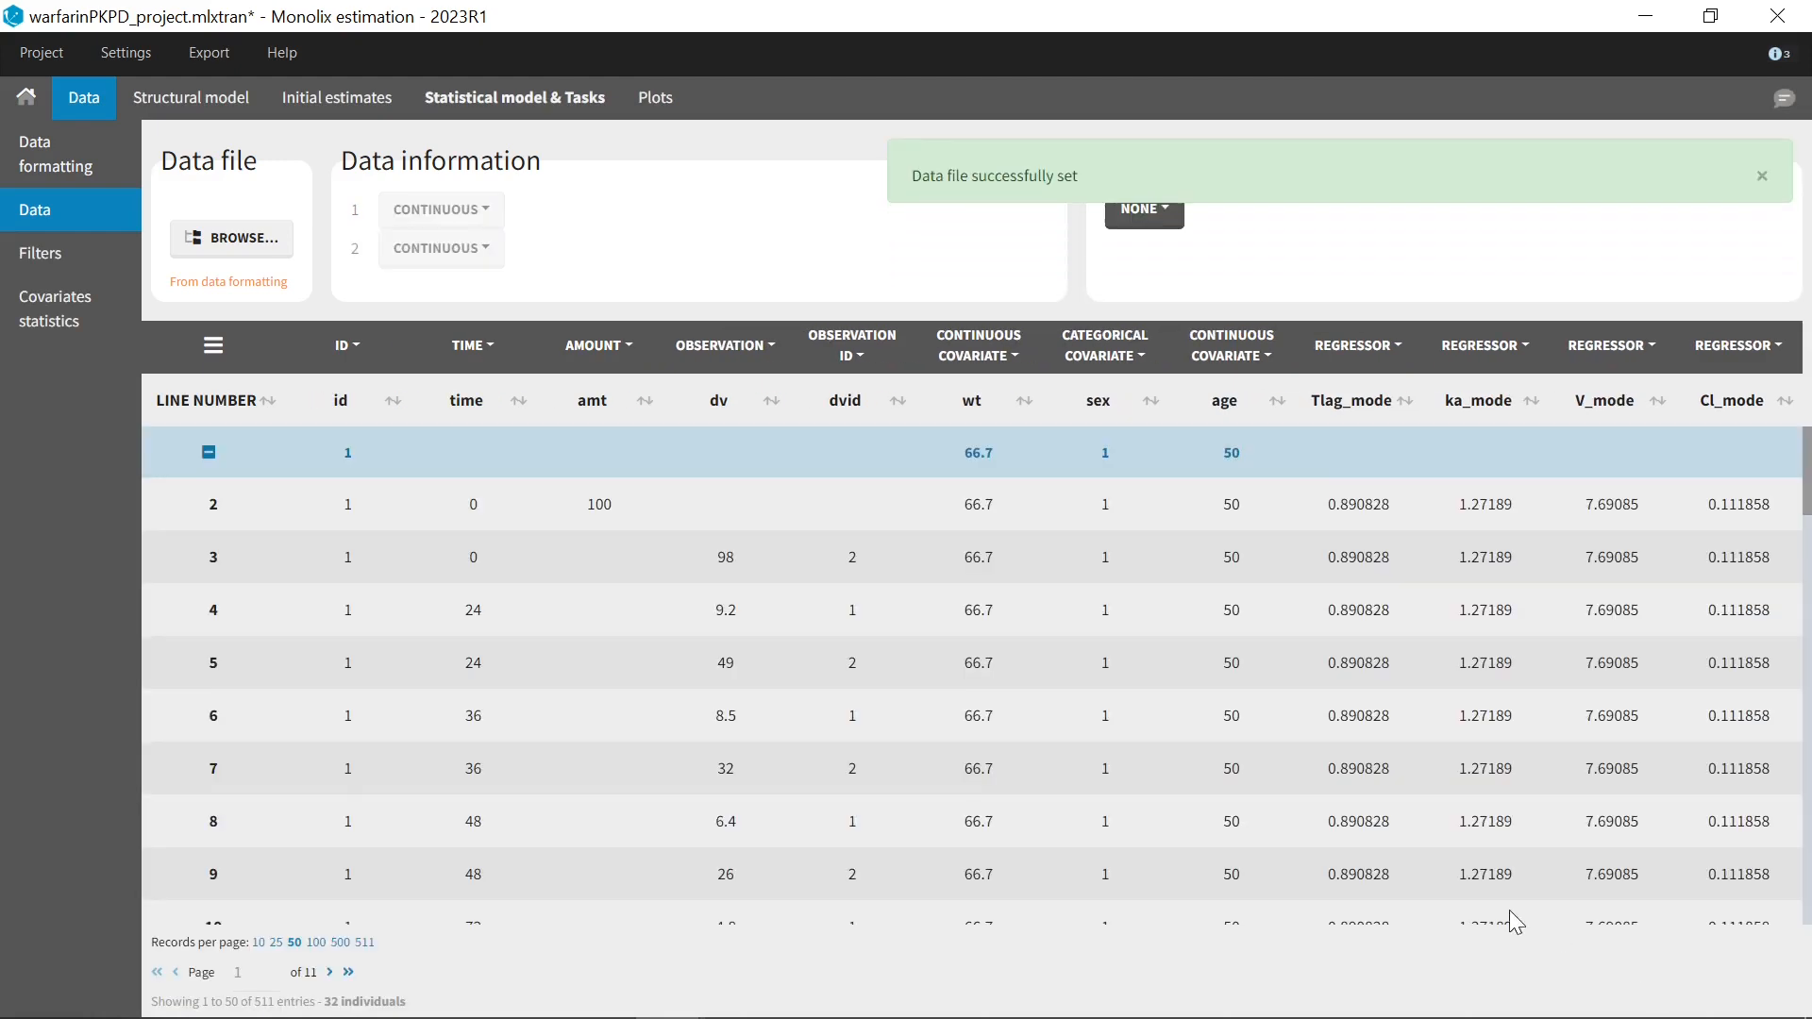
- Edit the structural model PKPDmodel.txt to declare "Tlag = {use = regressor}" below the input line of the [LONGITUDINAL] section
{"action": "left_click", "coordinate": [208, 104]}
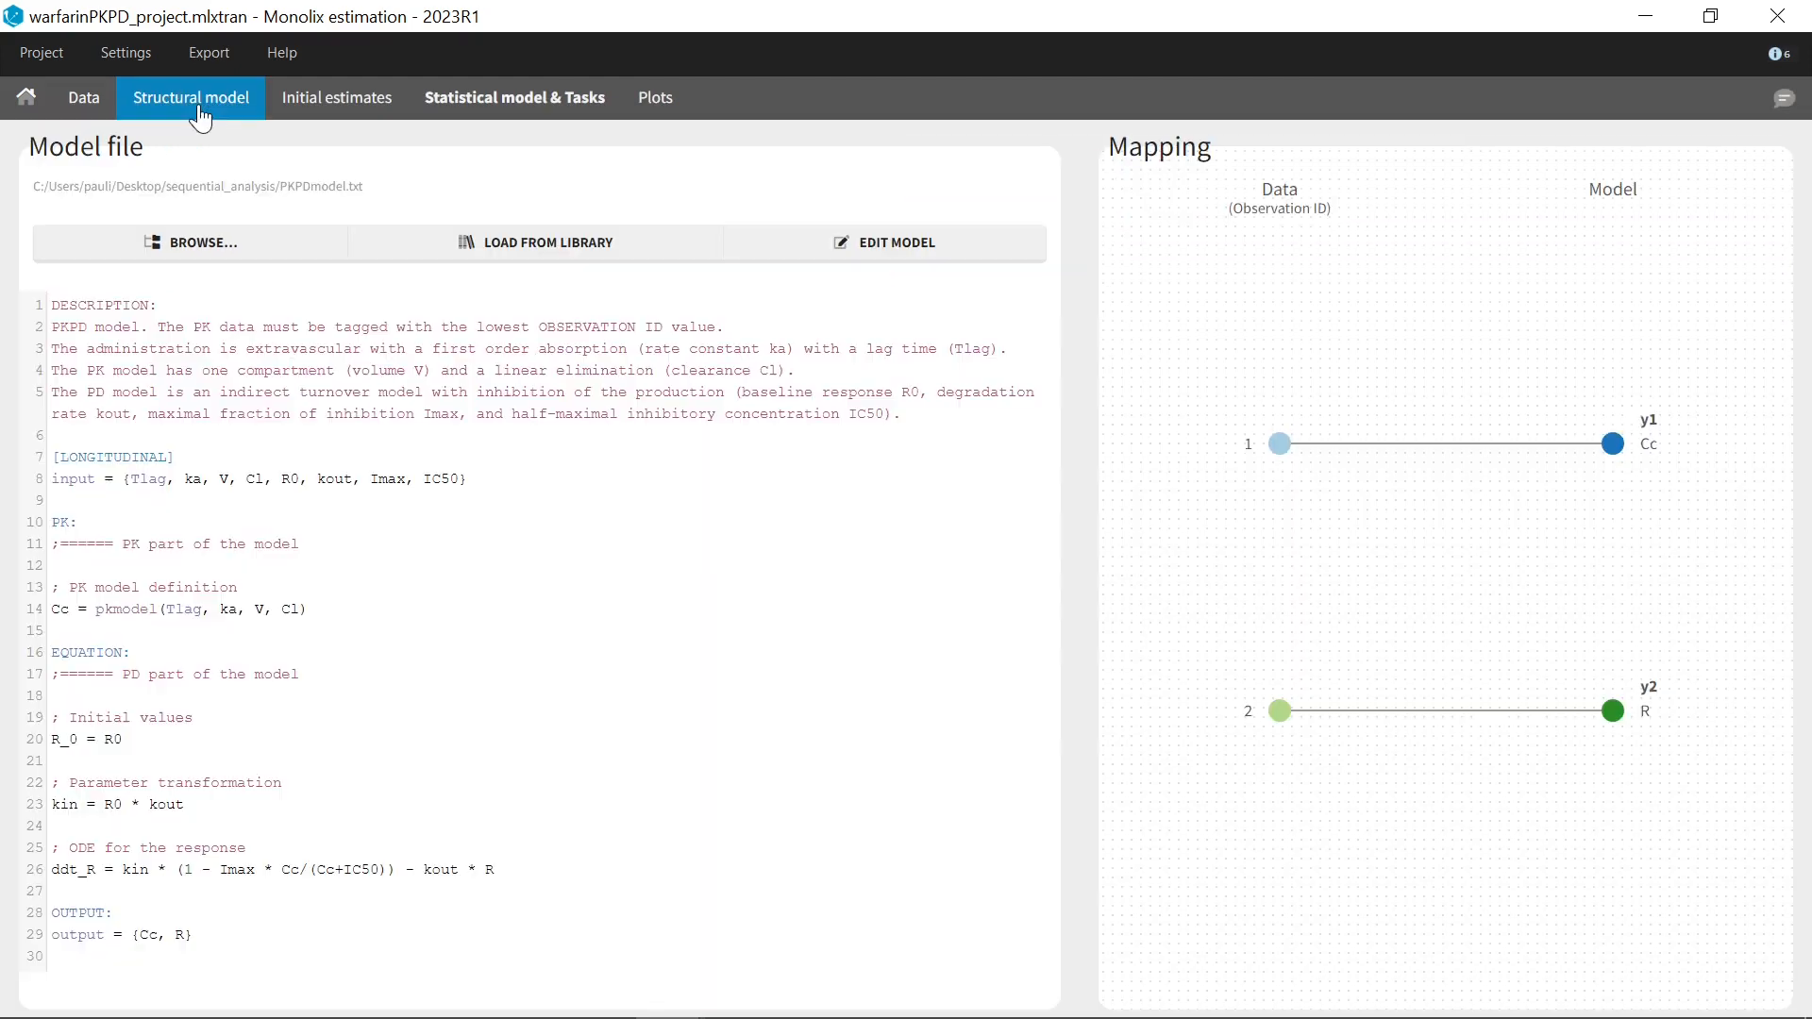
{"action": "left_click", "coordinate": [843, 245]}
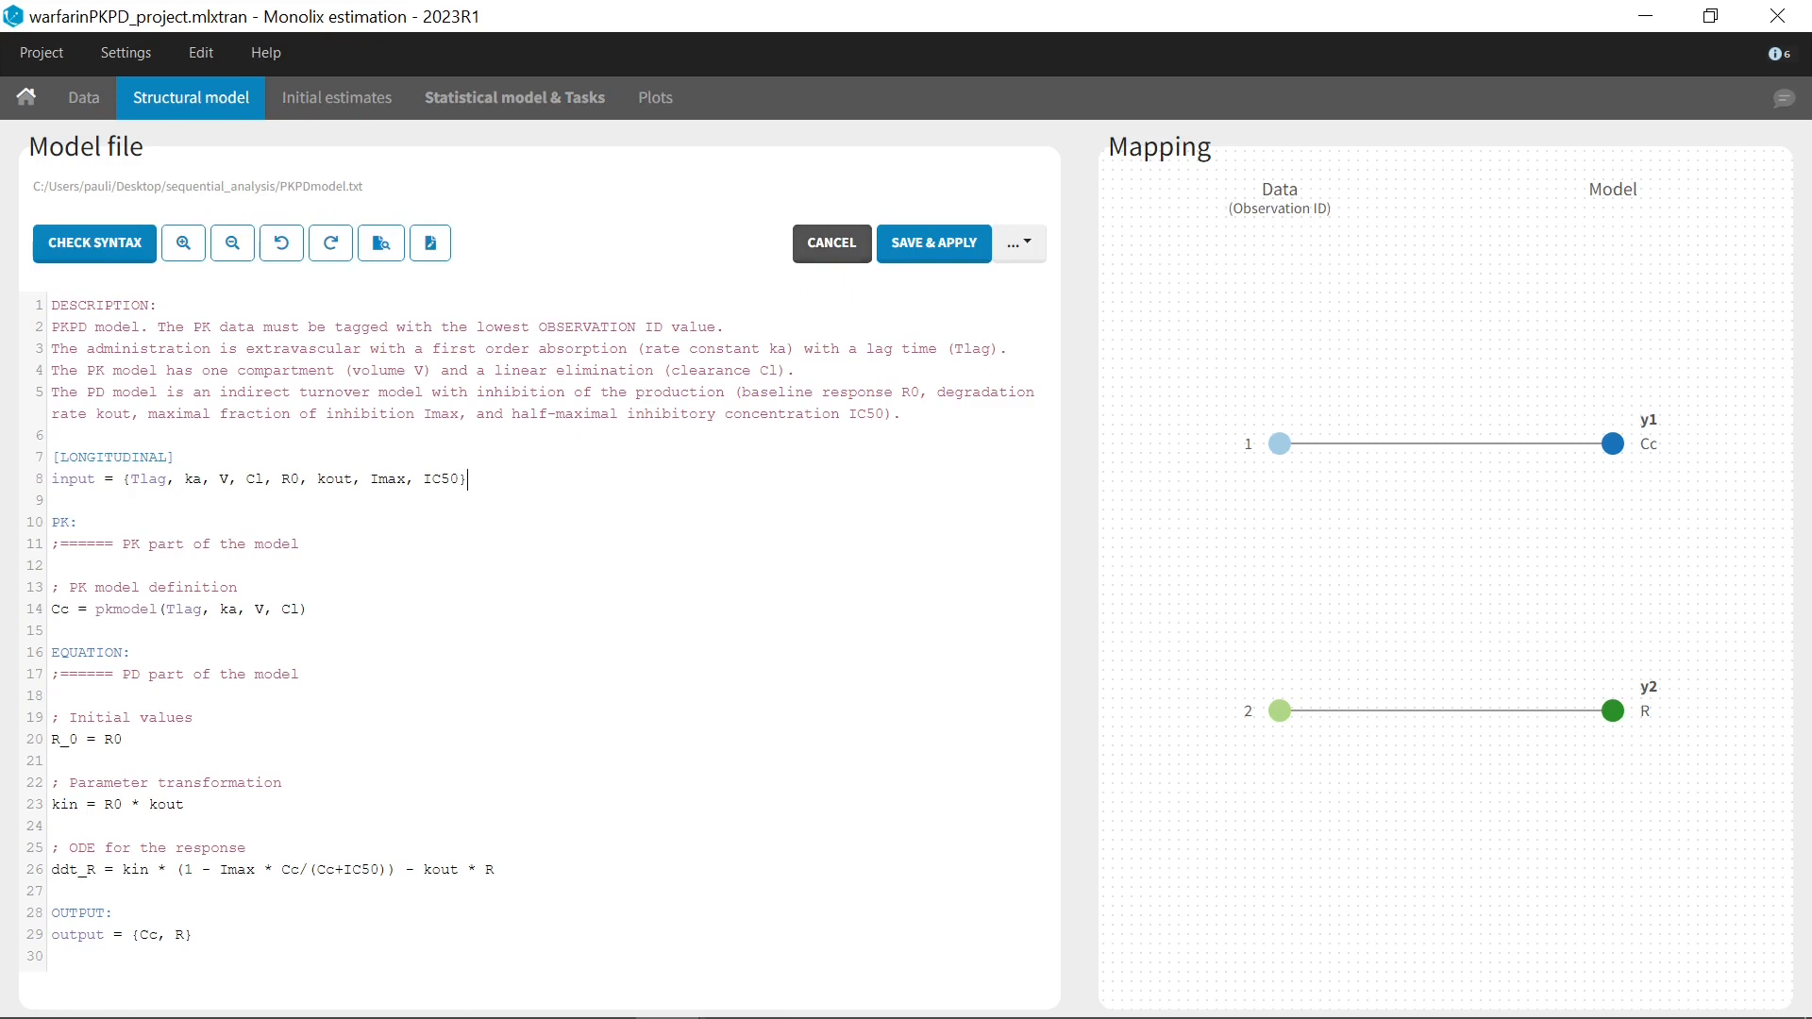
{"action": "key", "text": "Return"}
{"action": "type", "text": "Tlag "}
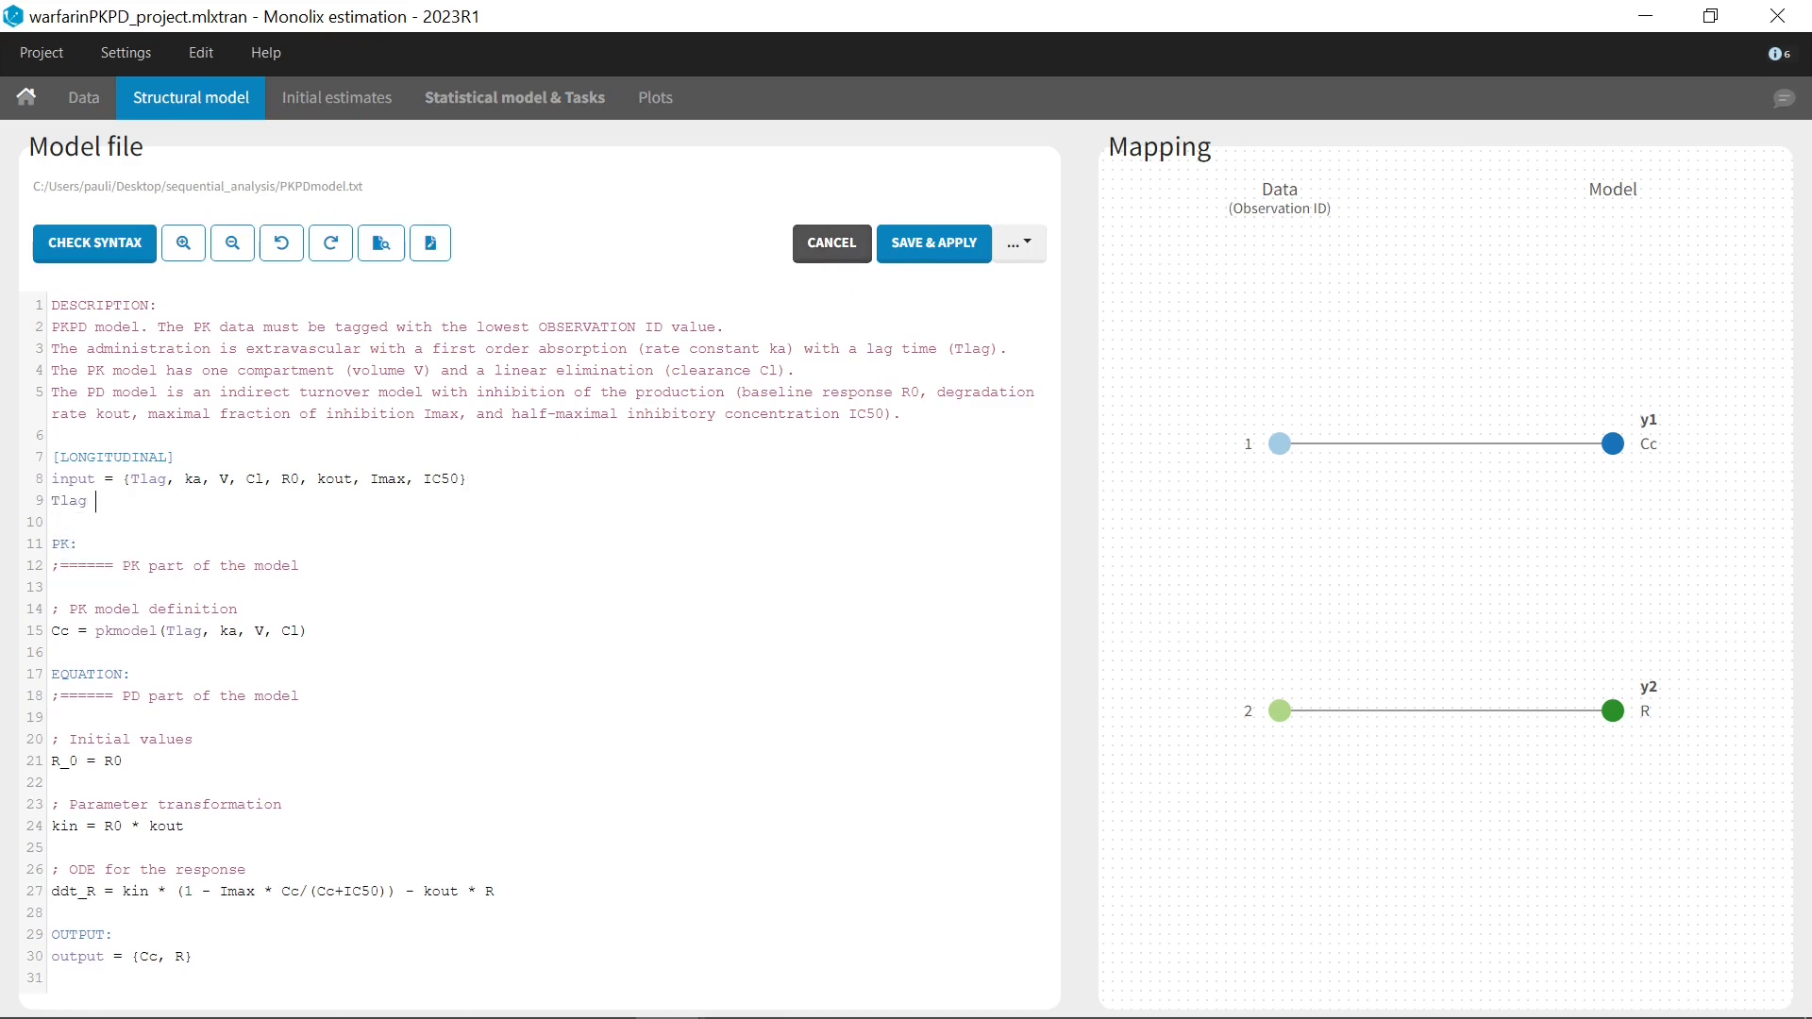
{"action": "type", "text": "= {use = reg"}
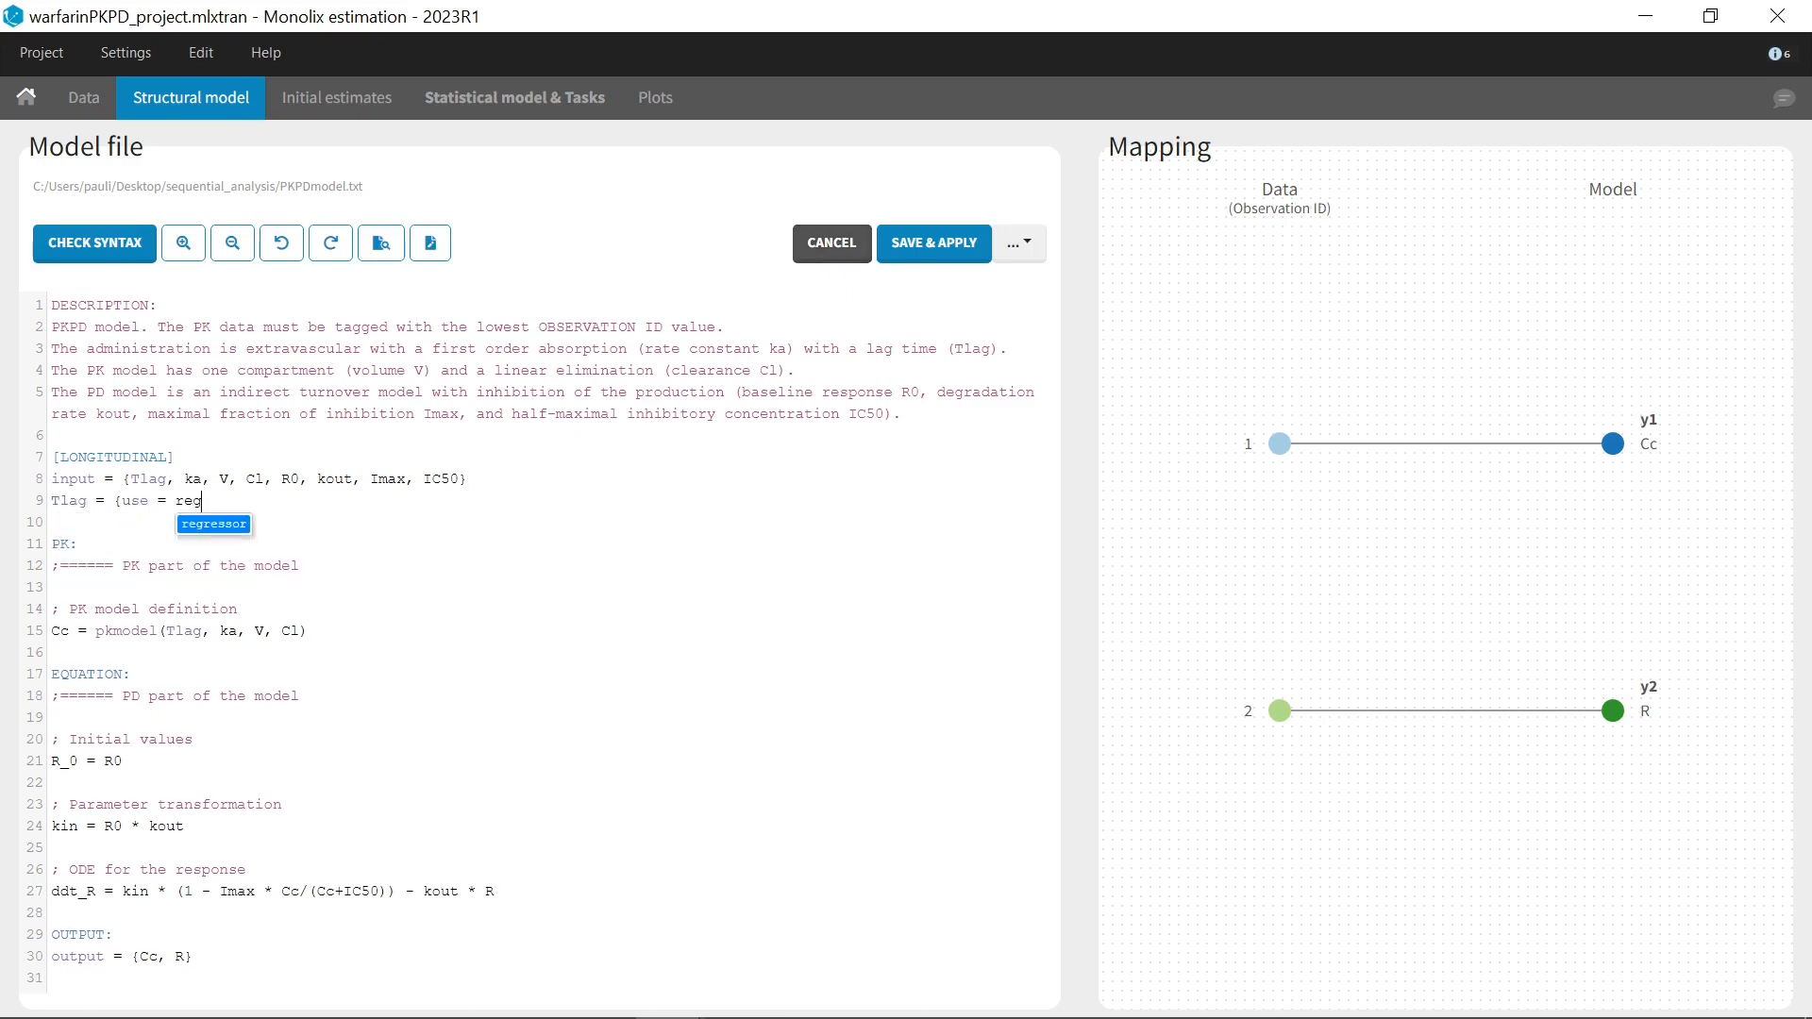
{"action": "type", "text": "ressor}"}
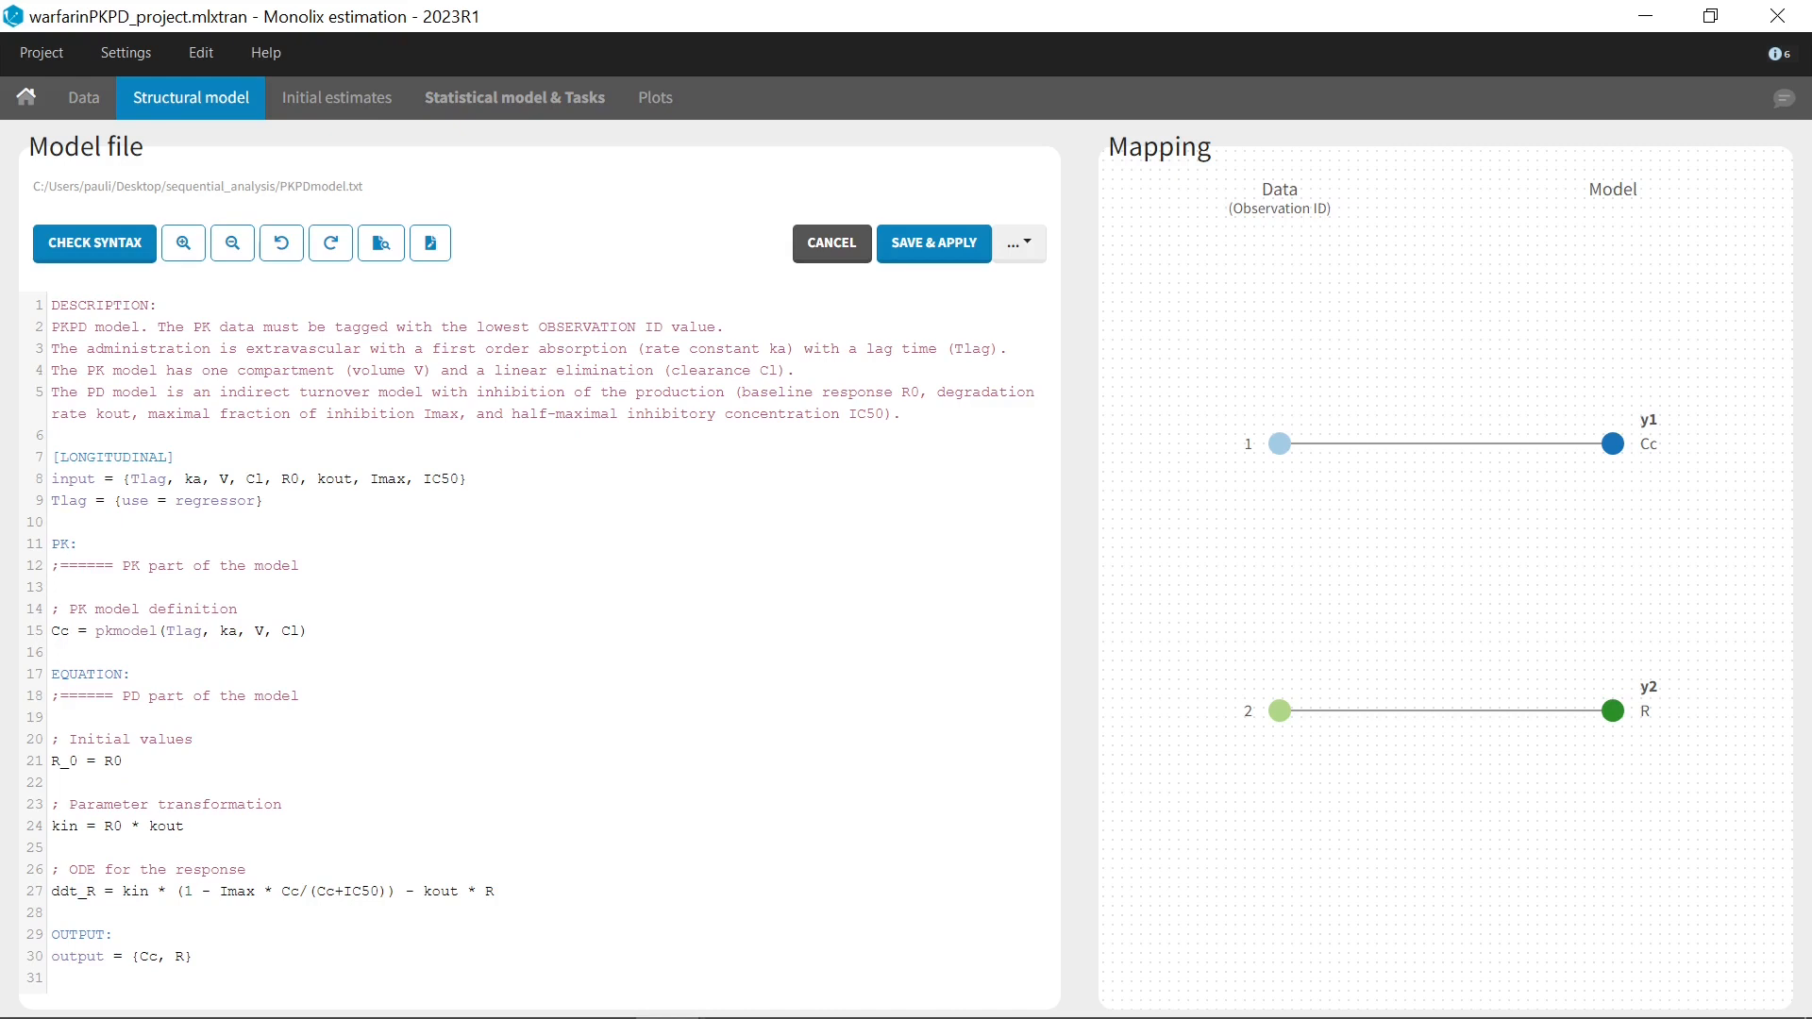
- Declare ka, V and Cl with {use = regressor} on separate lines below Tlag, and save and apply the model
{"action": "key", "text": "Return"}
{"action": "type", "text": "ka = {use = regressor}"}
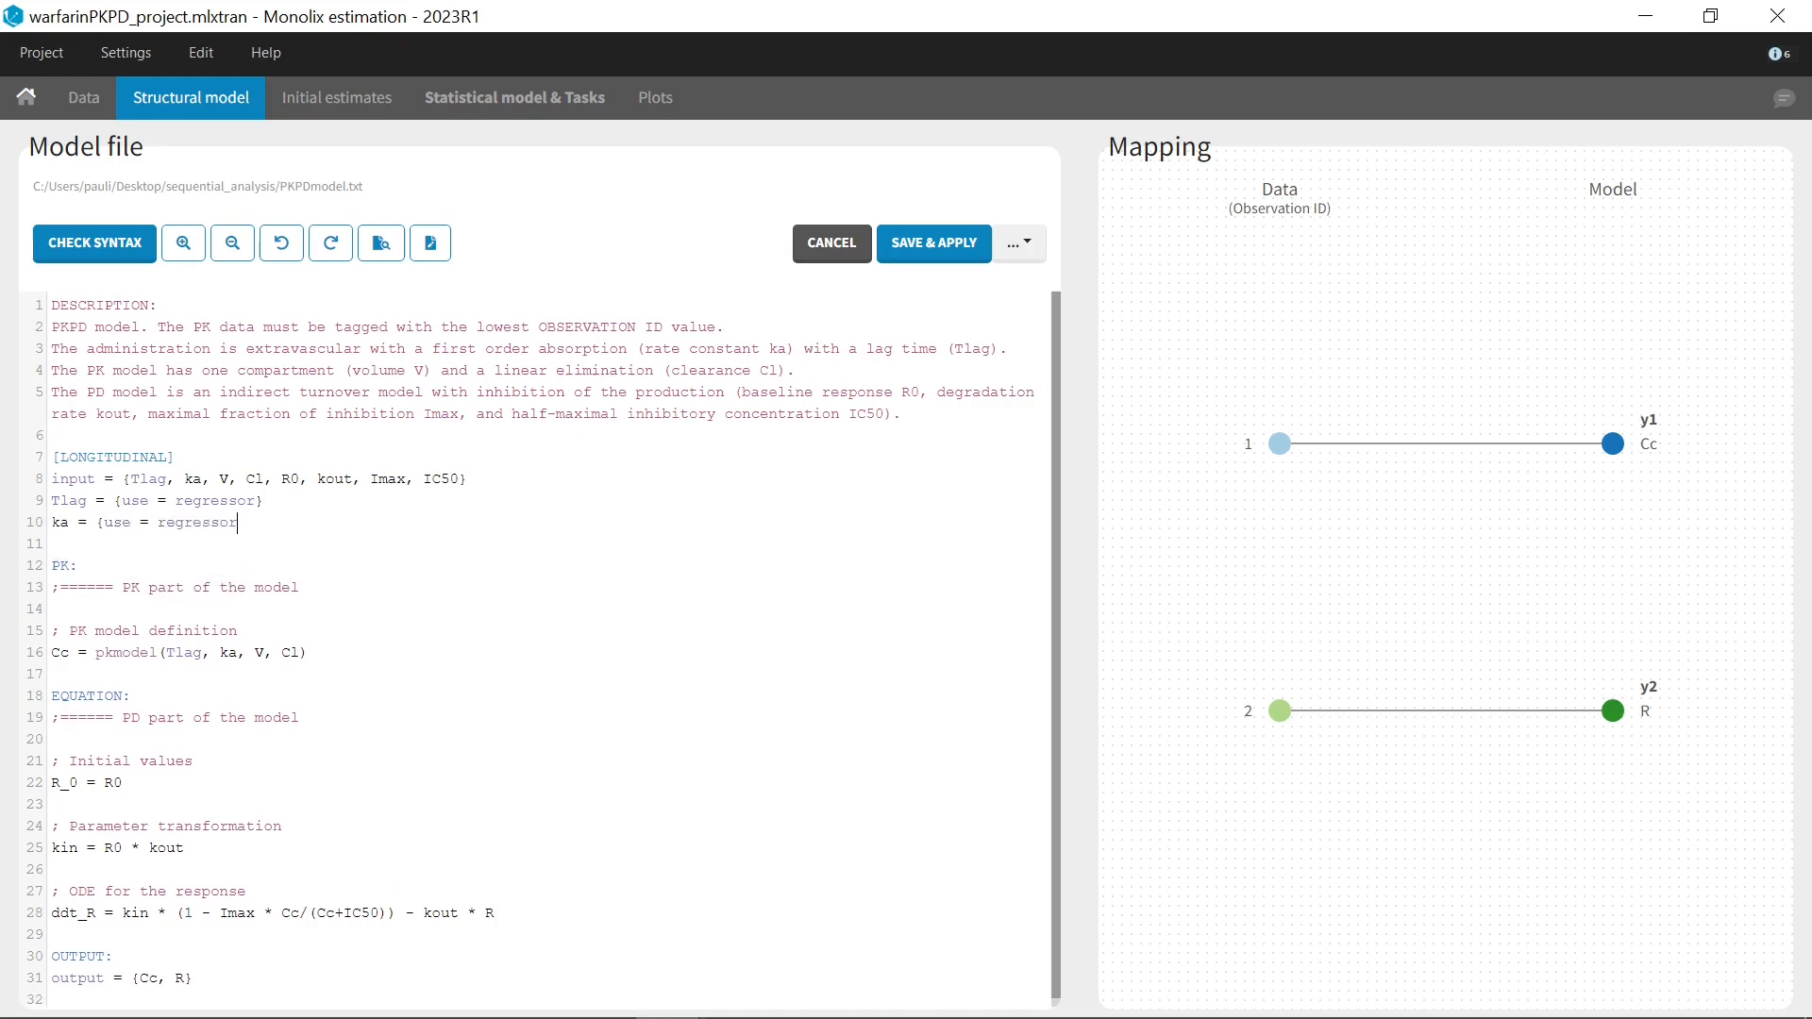
{"action": "key", "text": "Return"}
{"action": "type", "text": "V = {use = regressor}"}
{"action": "key", "text": "Return"}
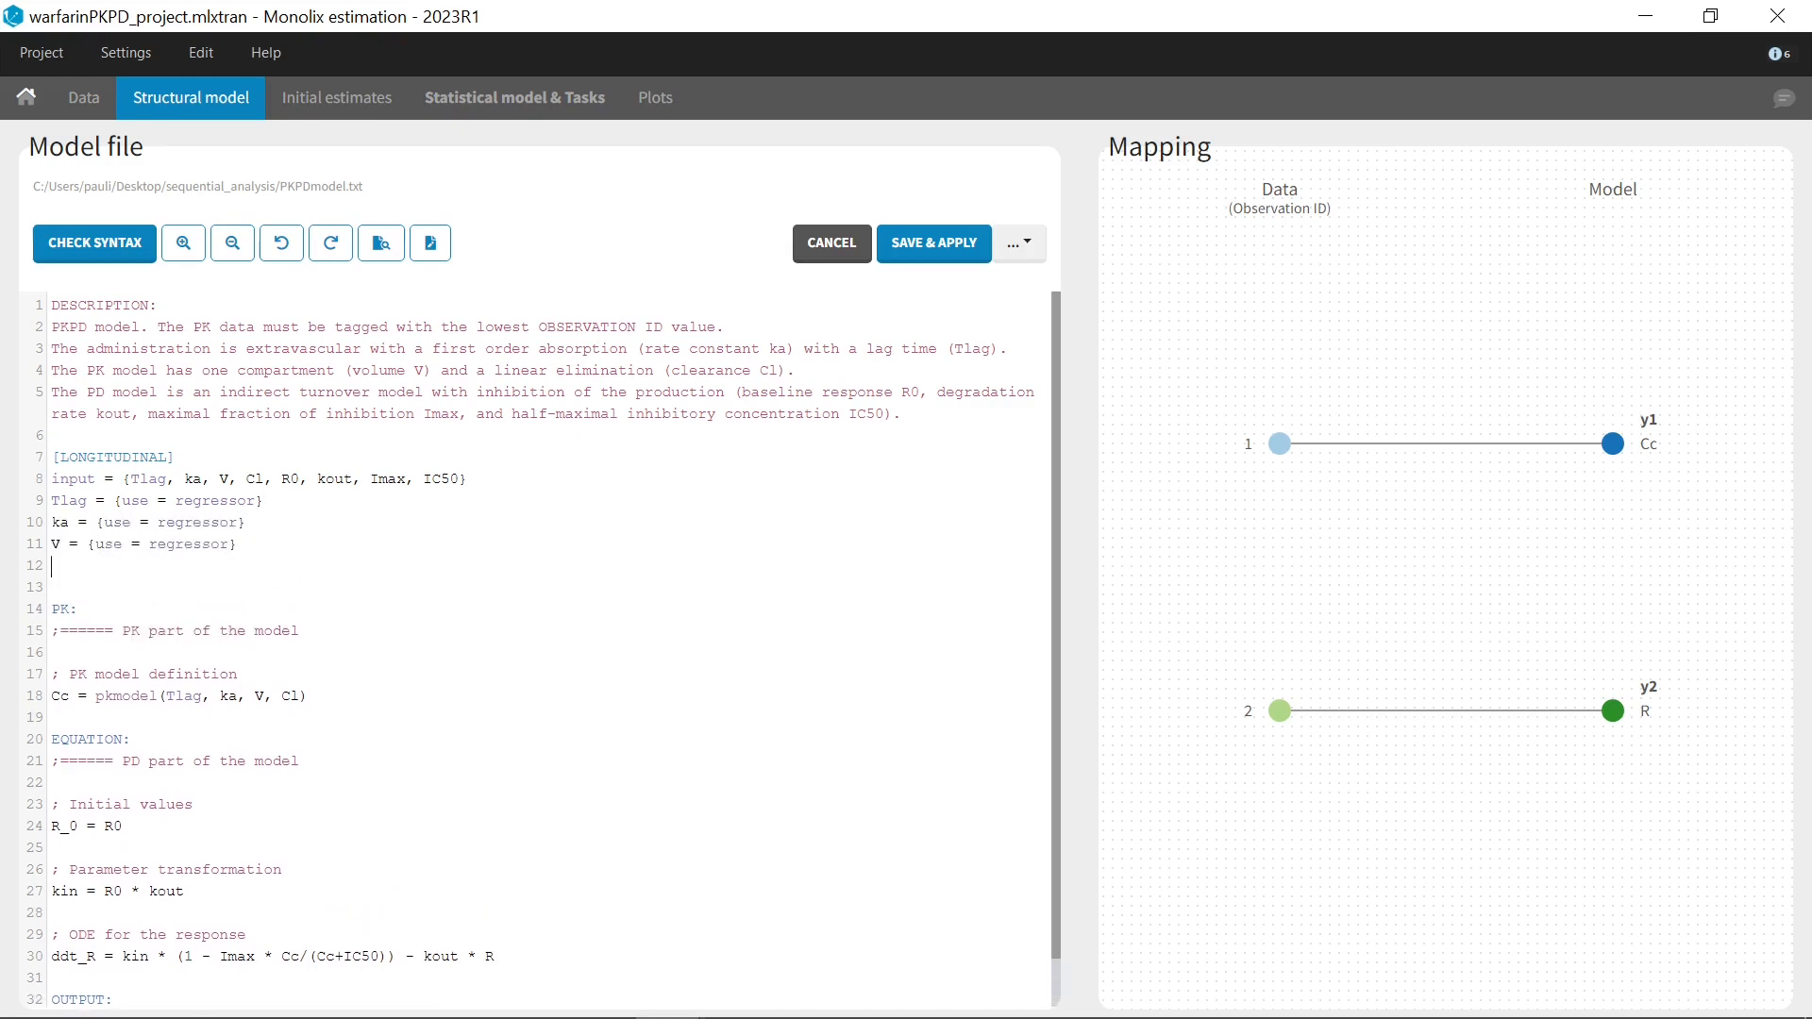
{"action": "type", "text": "Cl = {use = regressor}"}
{"action": "left_click", "coordinate": [934, 246]}
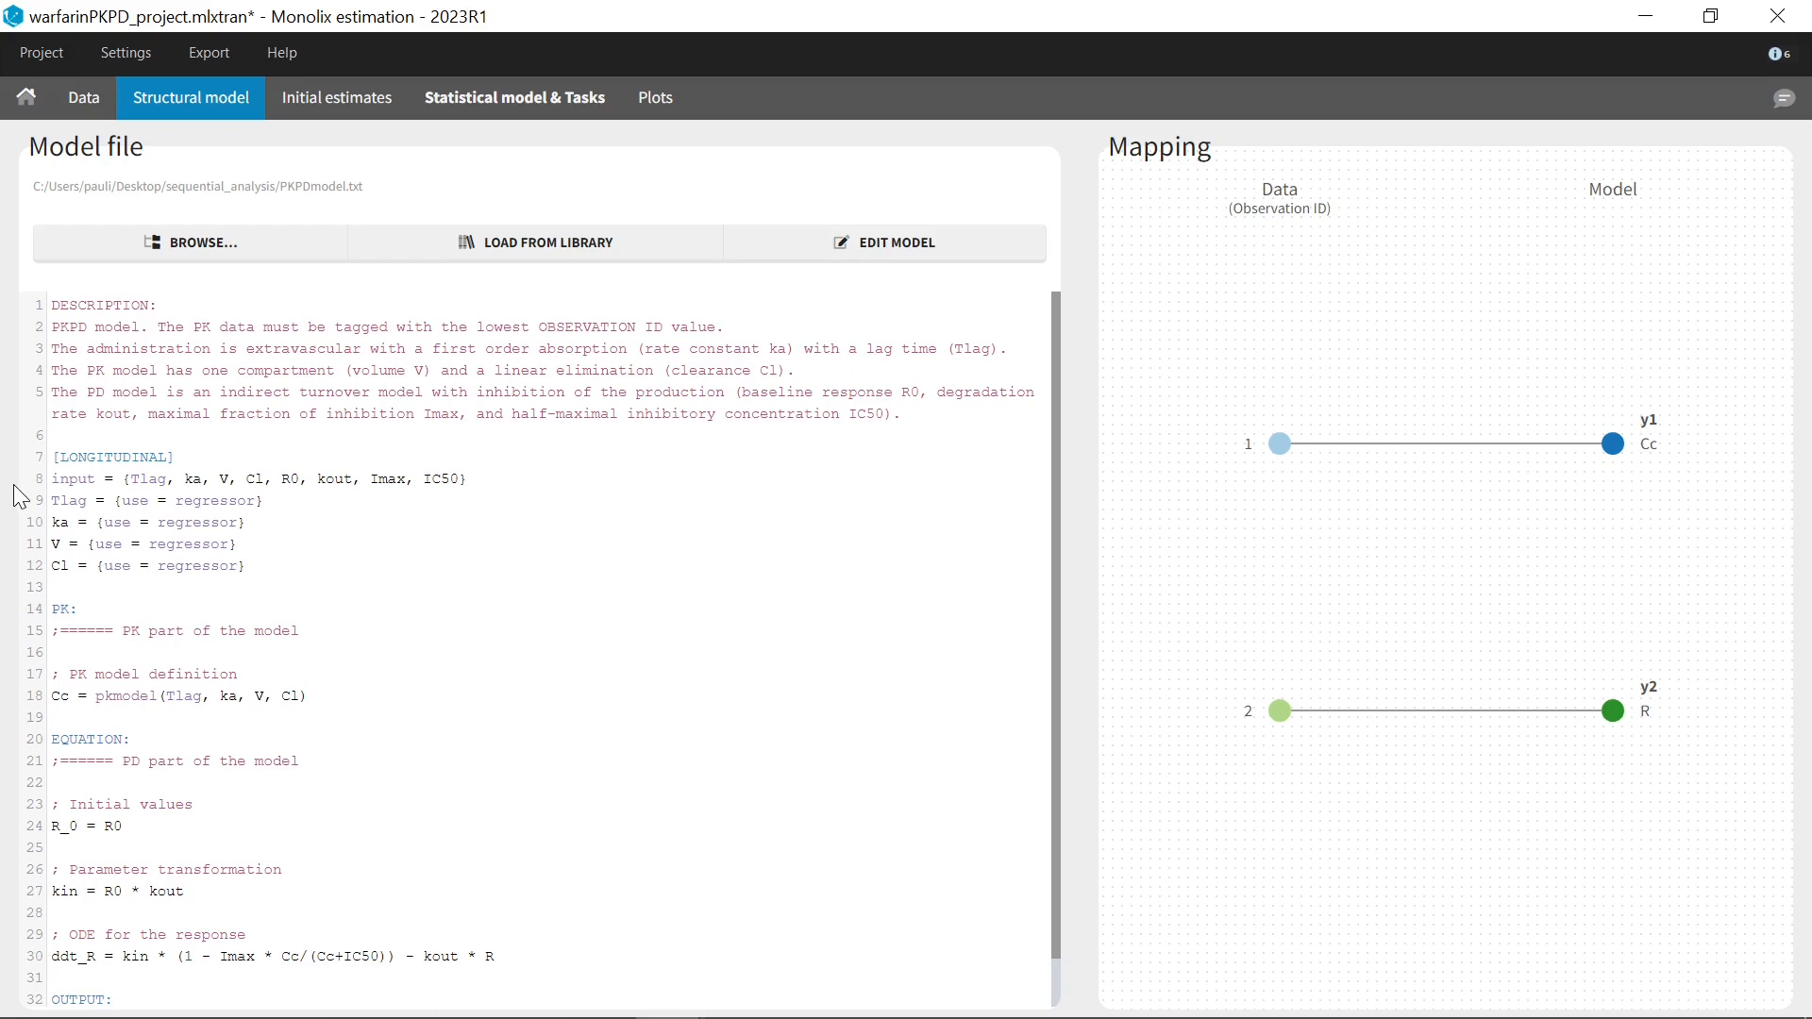
- Compare the order of the regressor columns in the data set with the regressor declarations in the structural model
{"action": "left_click", "coordinate": [85, 100]}
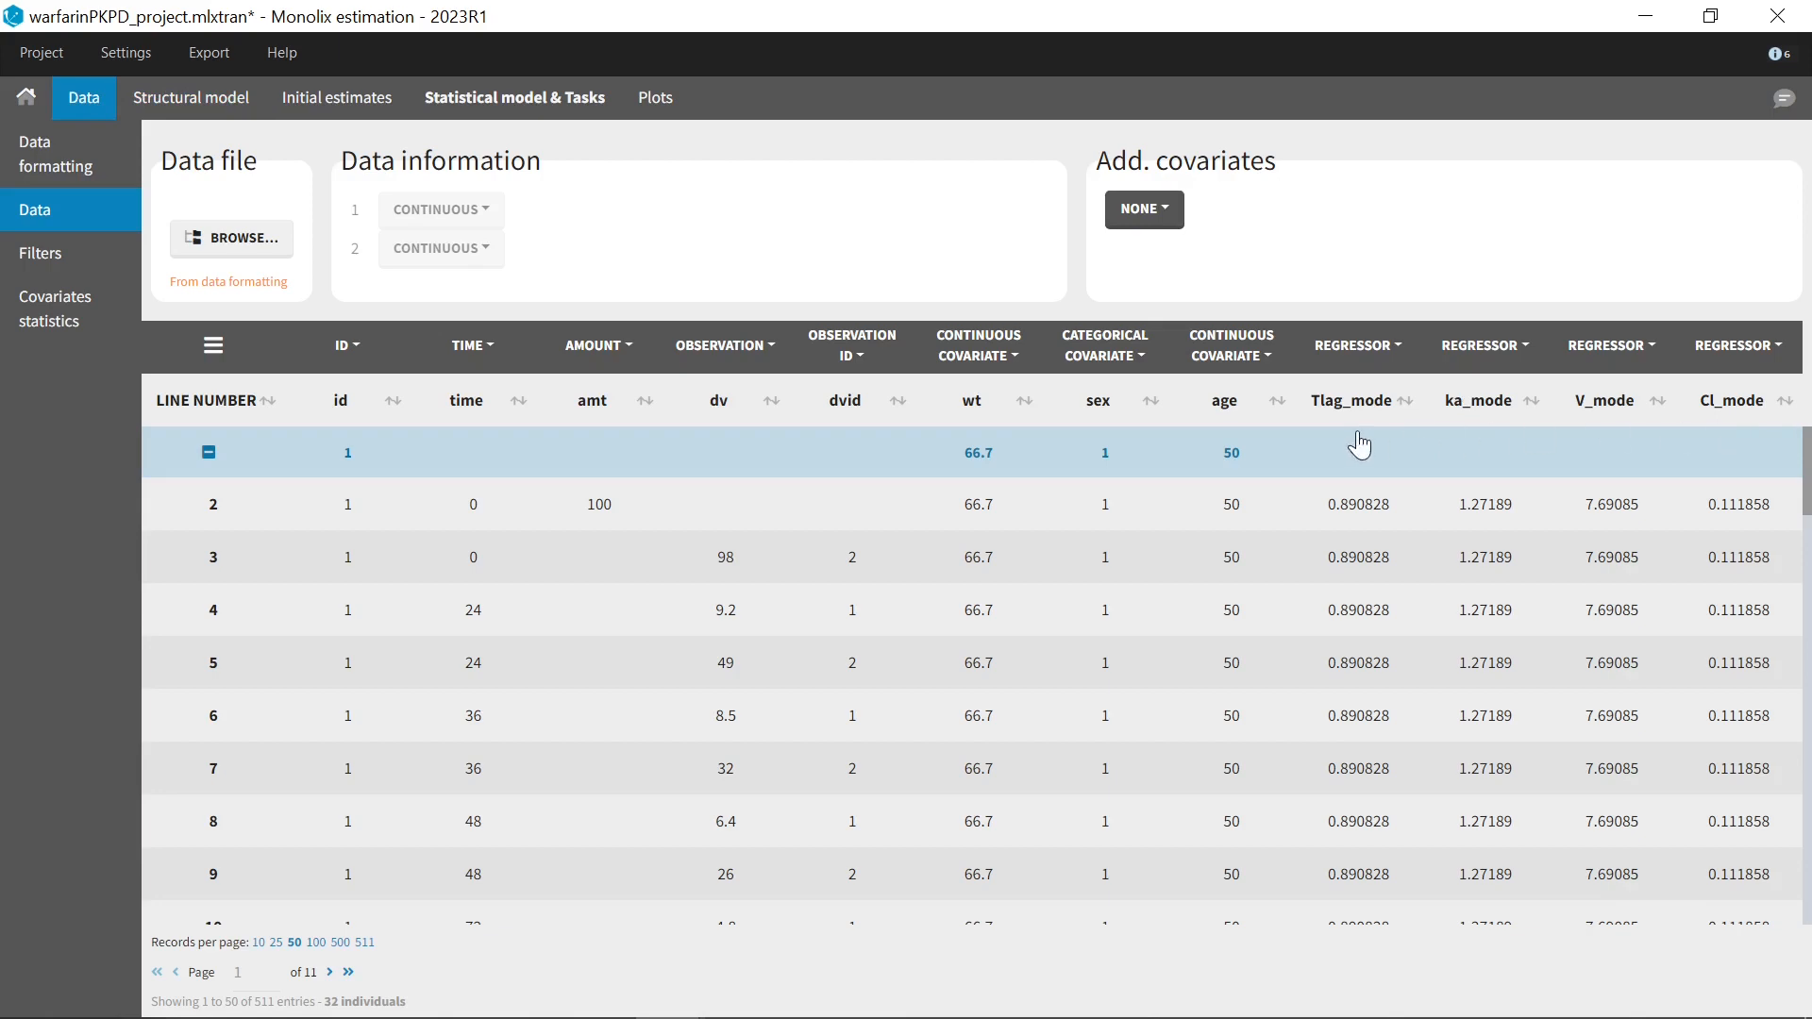
{"action": "left_click", "coordinate": [184, 102]}
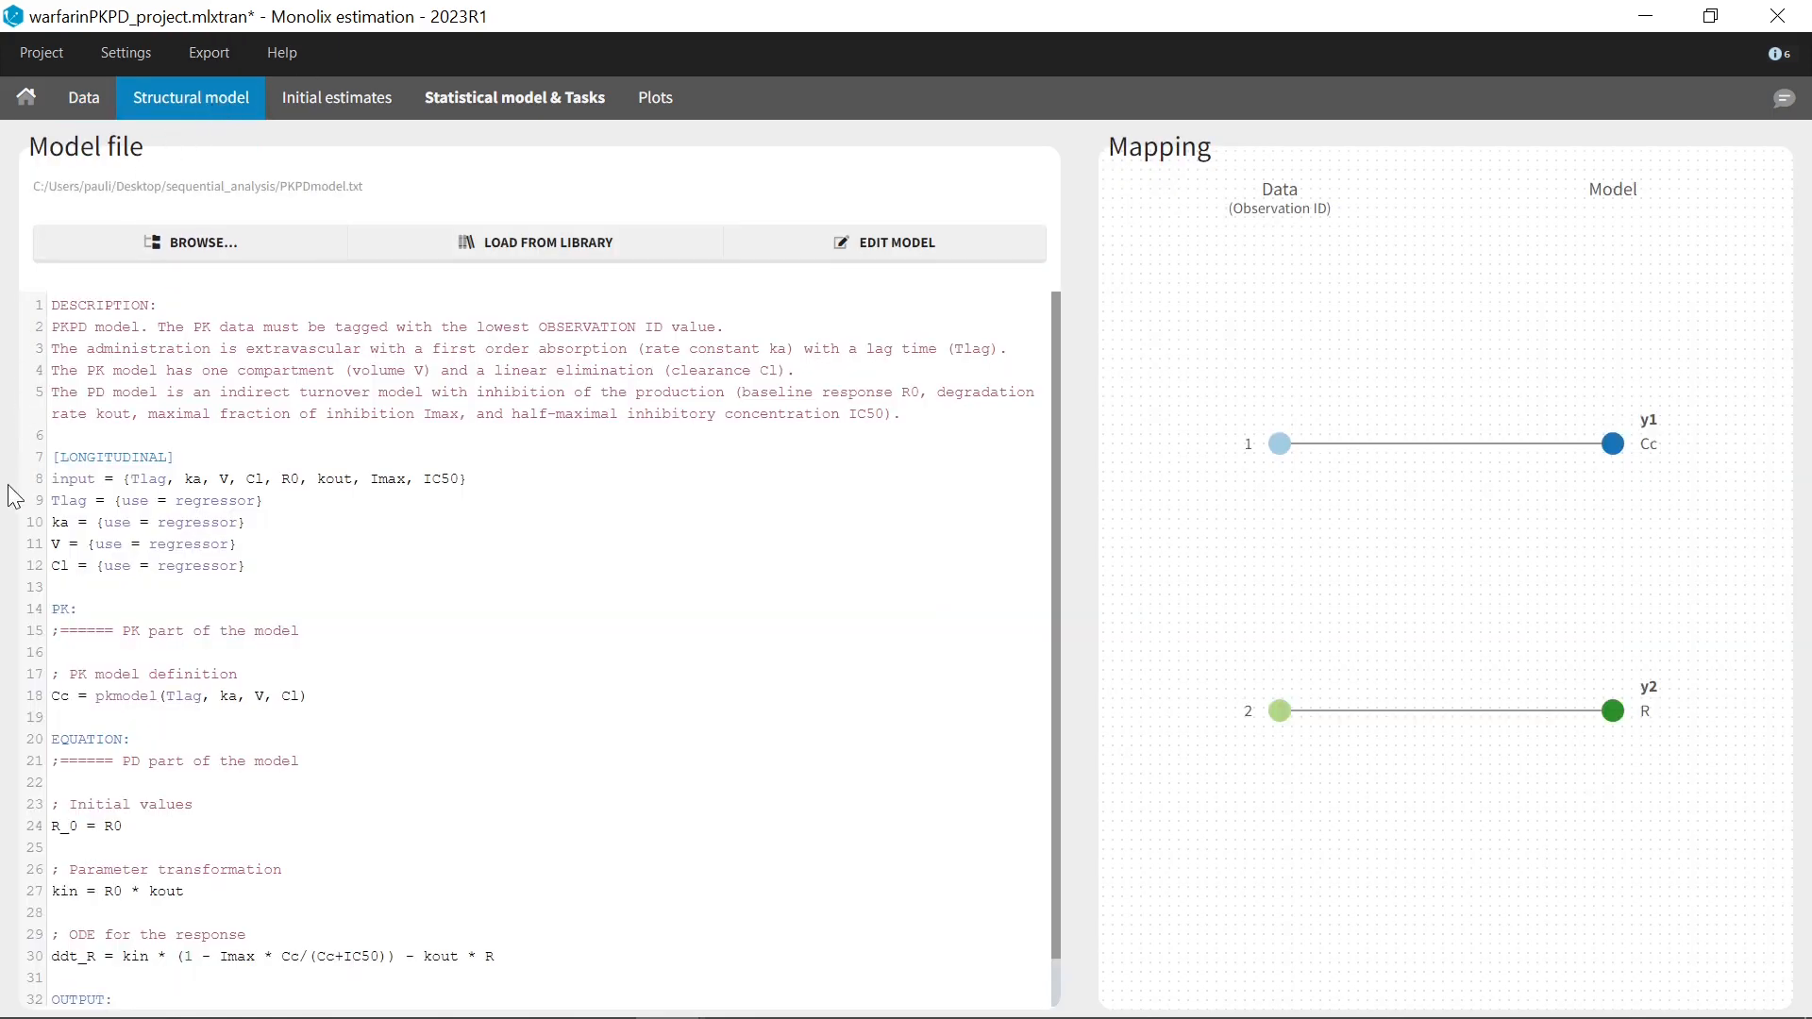